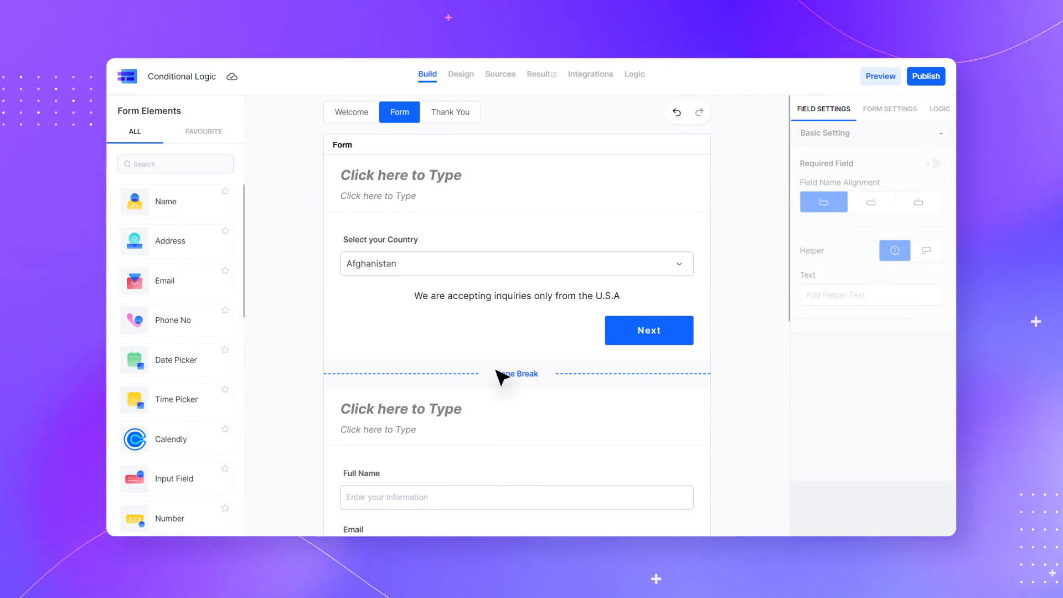
# Scroll the form canvas and select the Select your Country dropdown to show its Field Settings
pyautogui.scroll(-2, 497, 372)
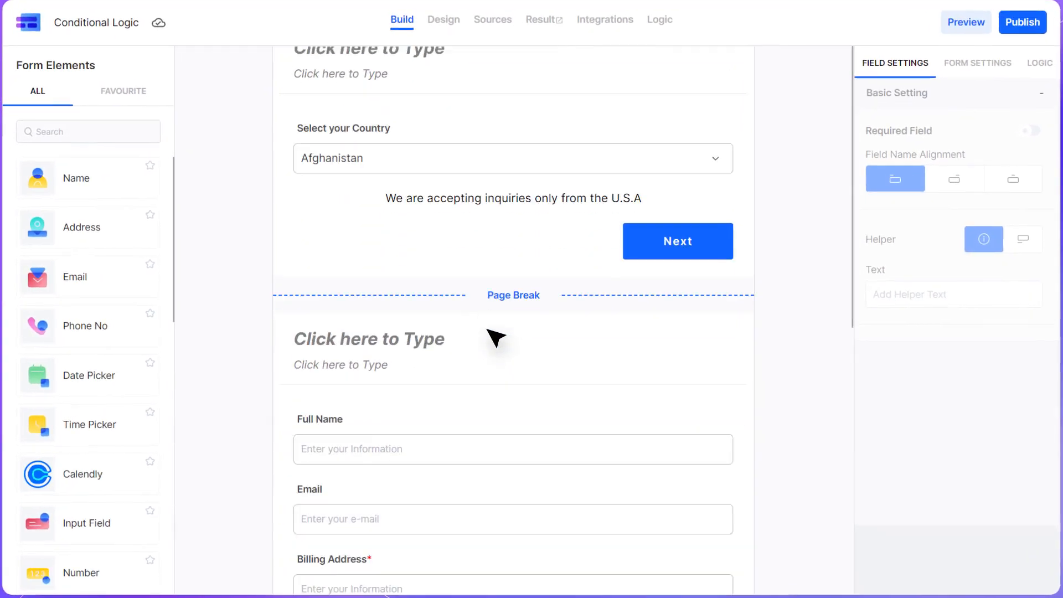
pyautogui.scroll(-6, 496, 337)
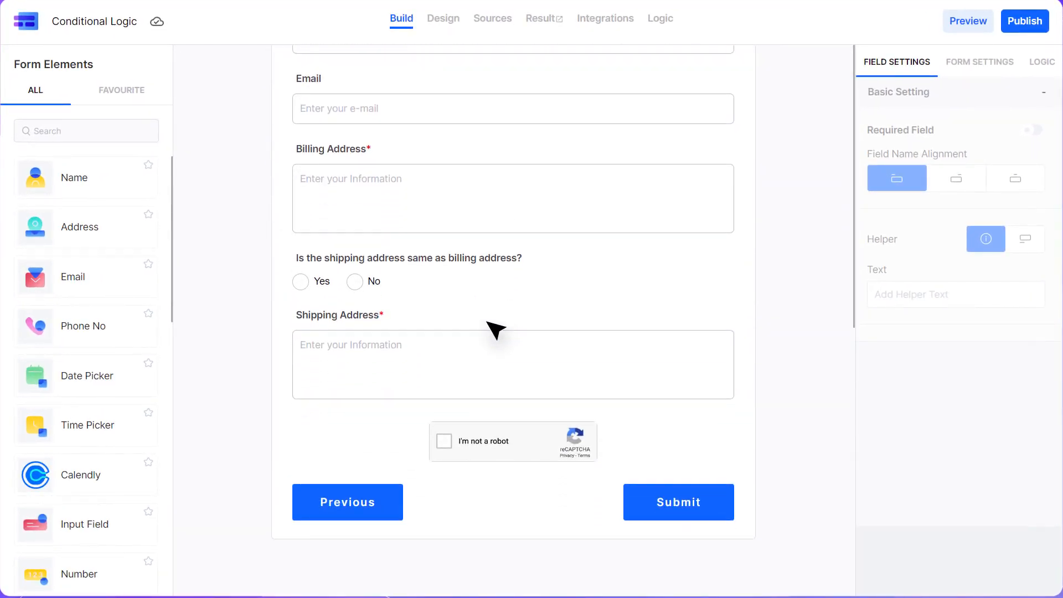
pyautogui.scroll(8, 497, 330)
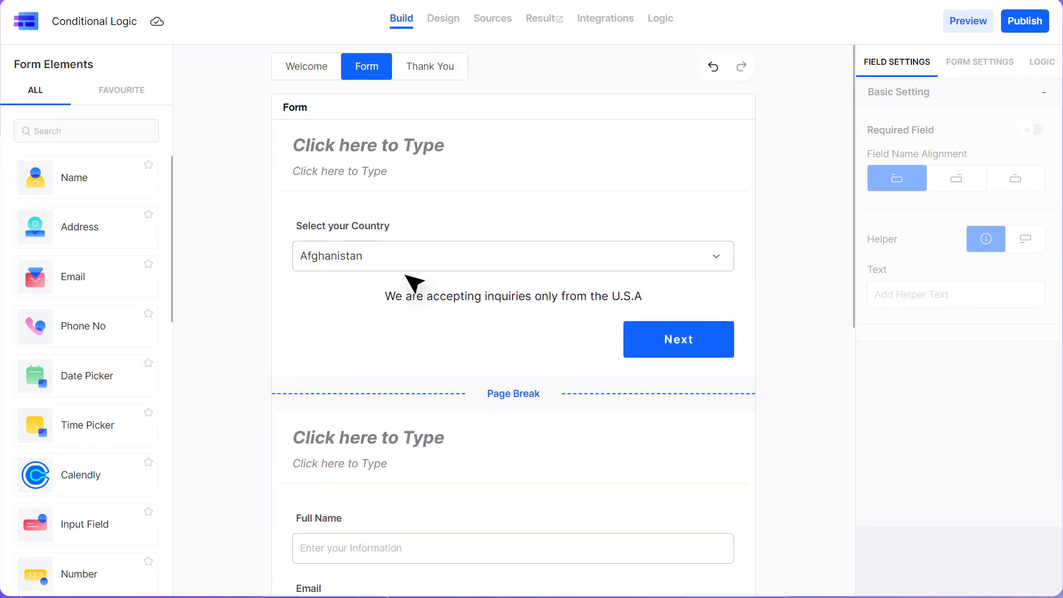
pyautogui.click(399, 268)
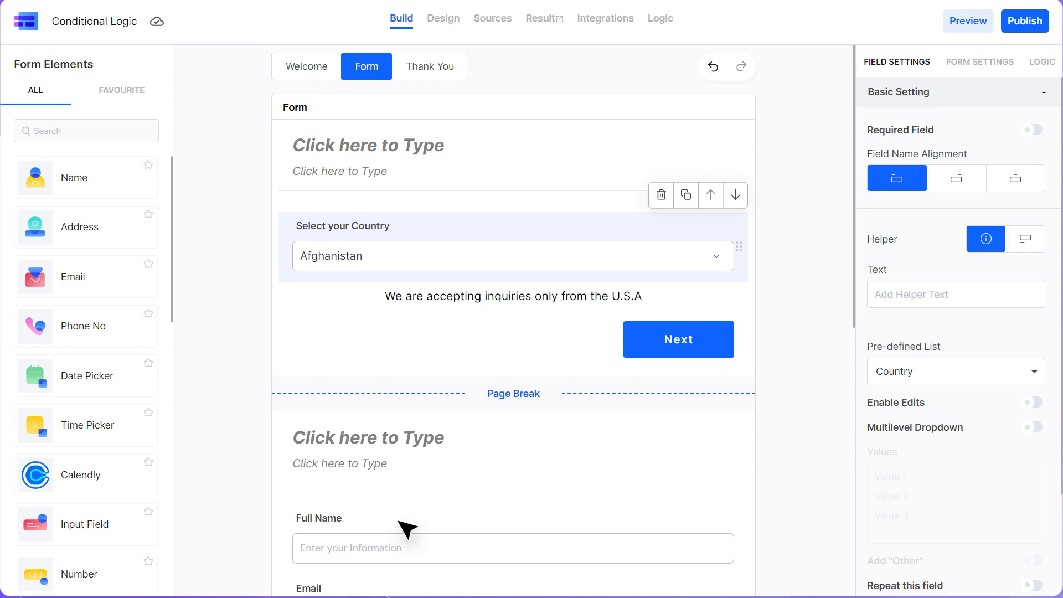
# Open and close the Logic Builder, then show the form's LOGIC panel
pyautogui.click(658, 20)
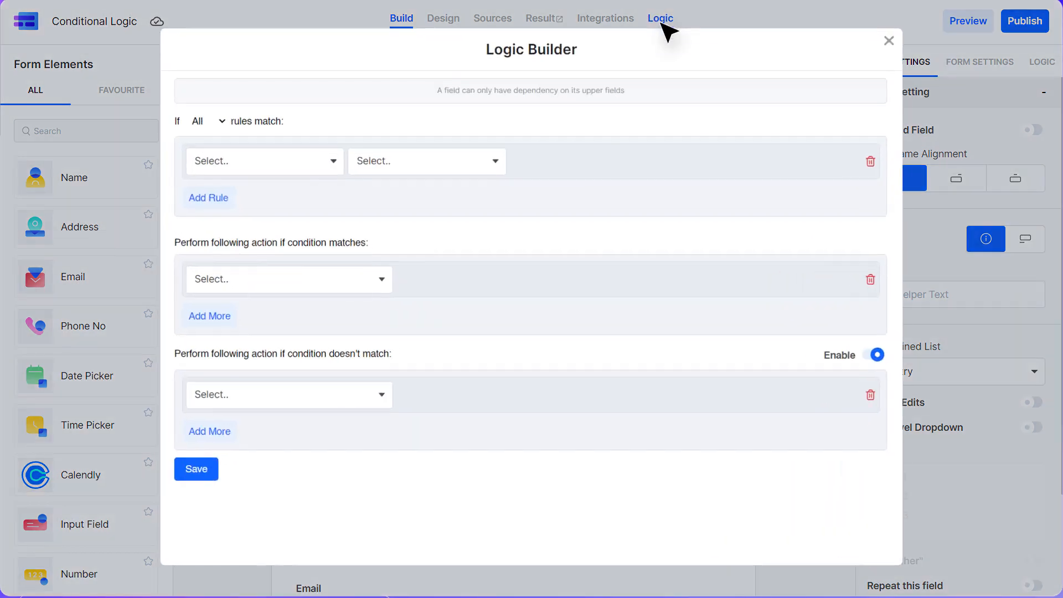
pyautogui.click(888, 41)
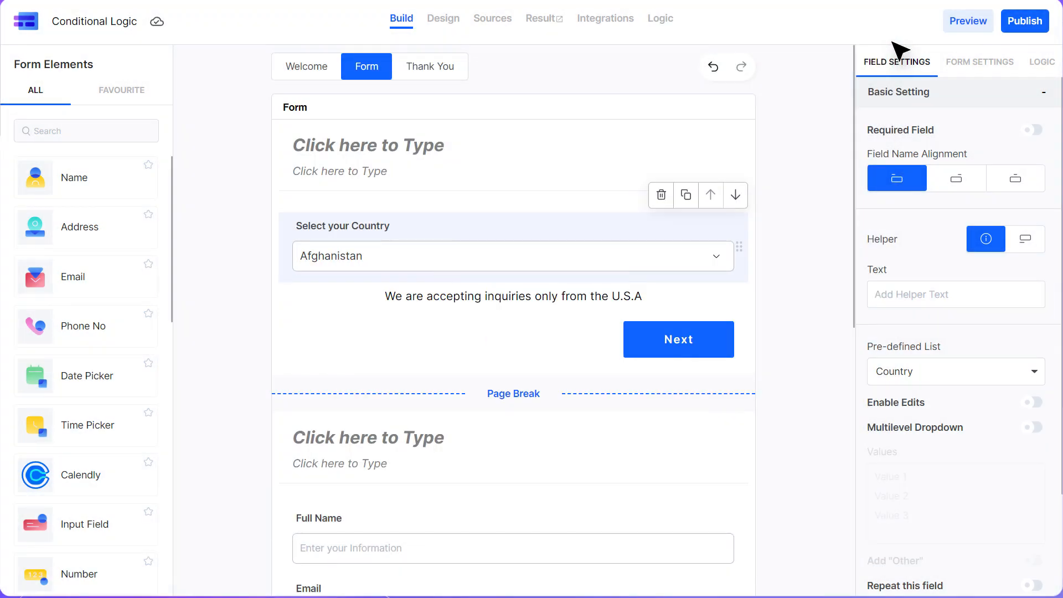
pyautogui.click(1038, 65)
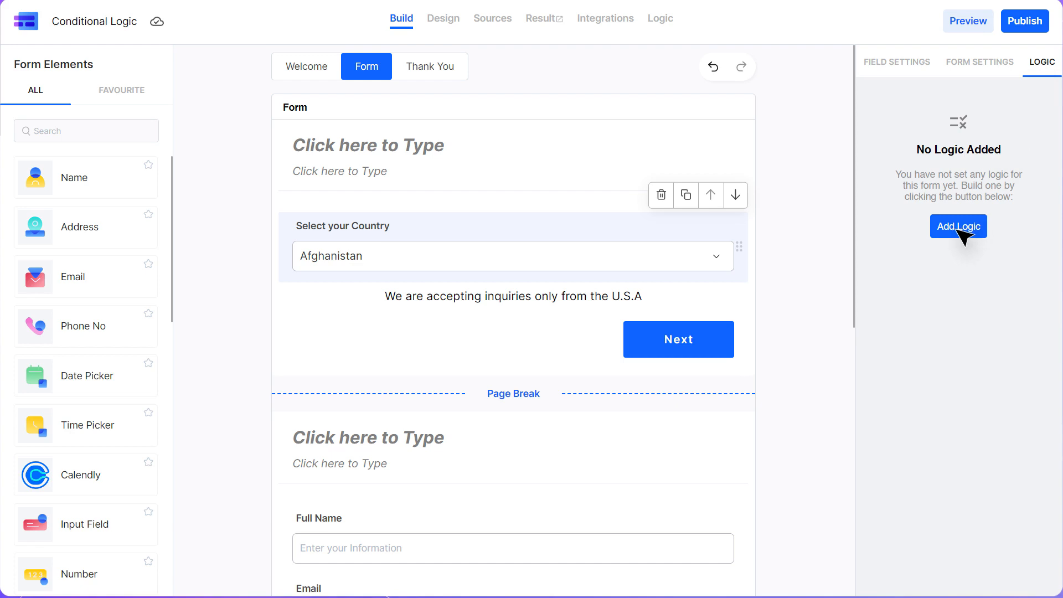
# Start a new logic rule with three empty condition rows matching All, then close without saving
pyautogui.click(959, 231)
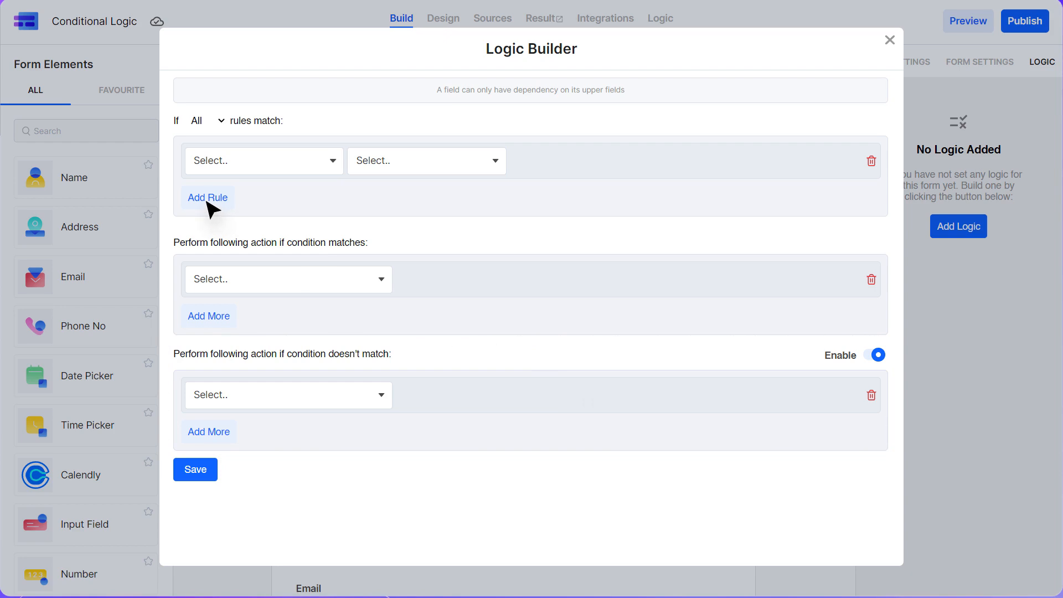
pyautogui.click(209, 199)
pyautogui.click(213, 242)
pyautogui.click(212, 125)
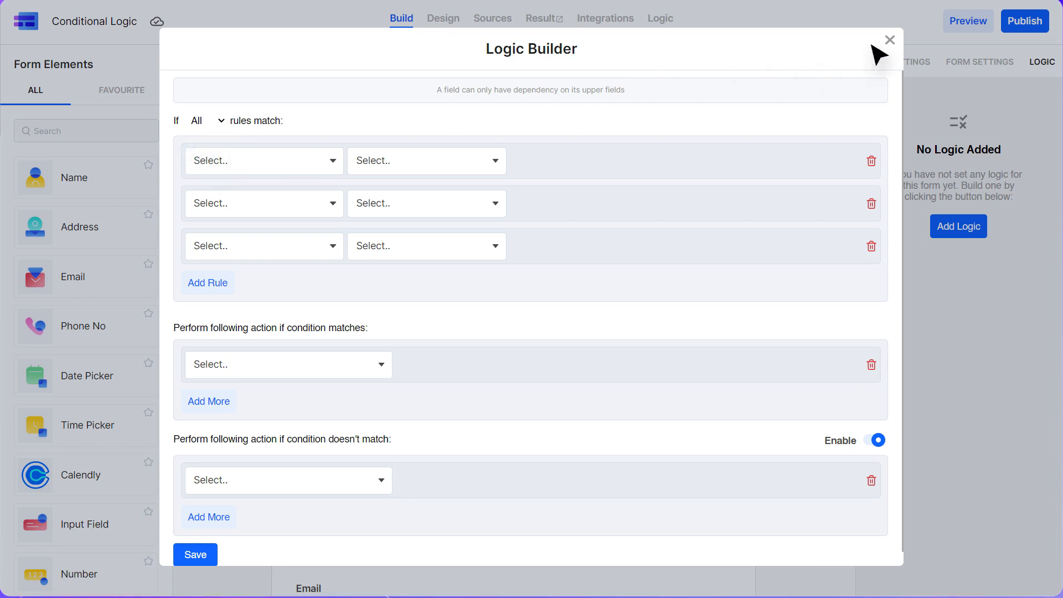
pyautogui.click(888, 41)
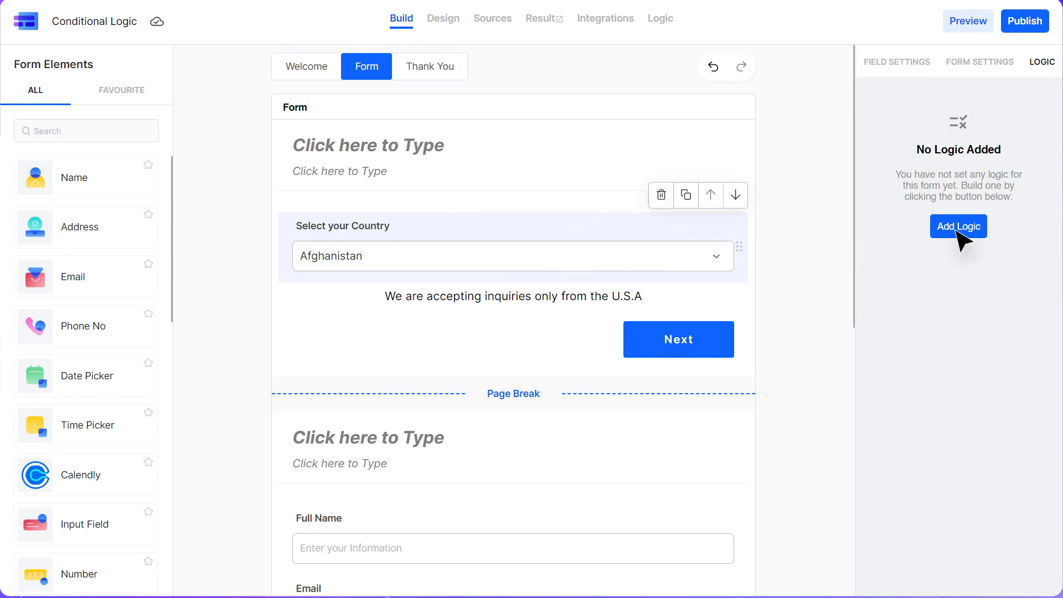
# Start a rule with condition: Select your Country Not Contains the value United States
pyautogui.click(958, 230)
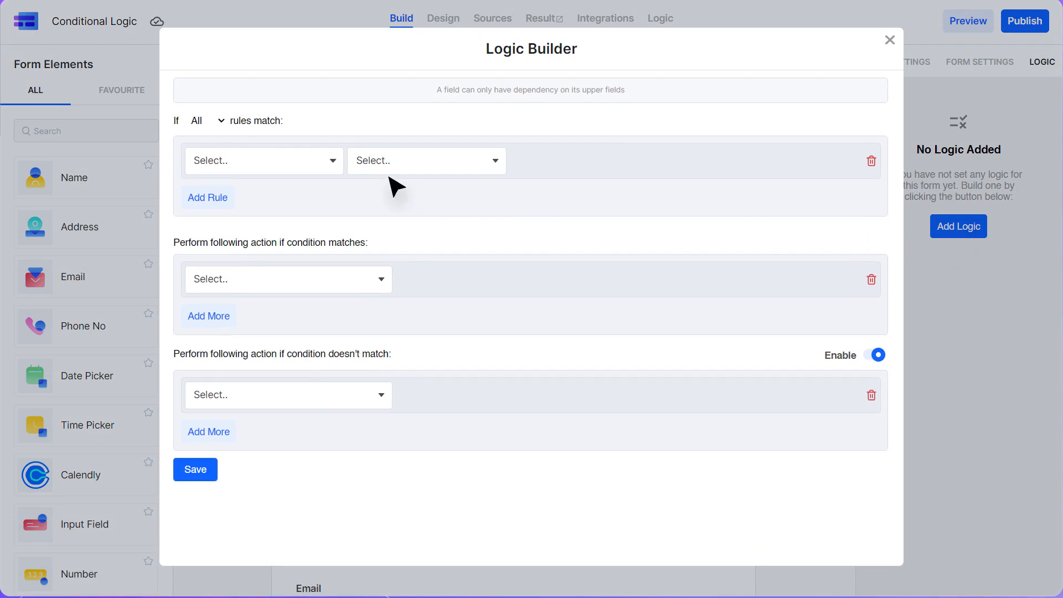
pyautogui.click(263, 171)
pyautogui.click(262, 195)
pyautogui.click(423, 164)
pyautogui.click(435, 233)
pyautogui.click(589, 166)
pyautogui.click(589, 192)
pyautogui.click(759, 166)
pyautogui.write('United')
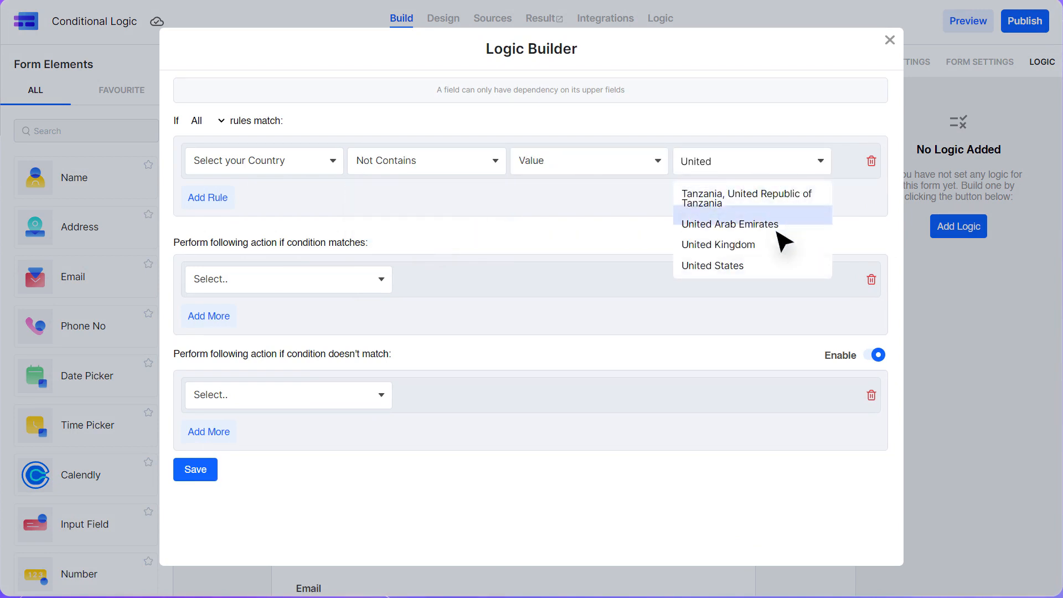
pyautogui.click(777, 264)
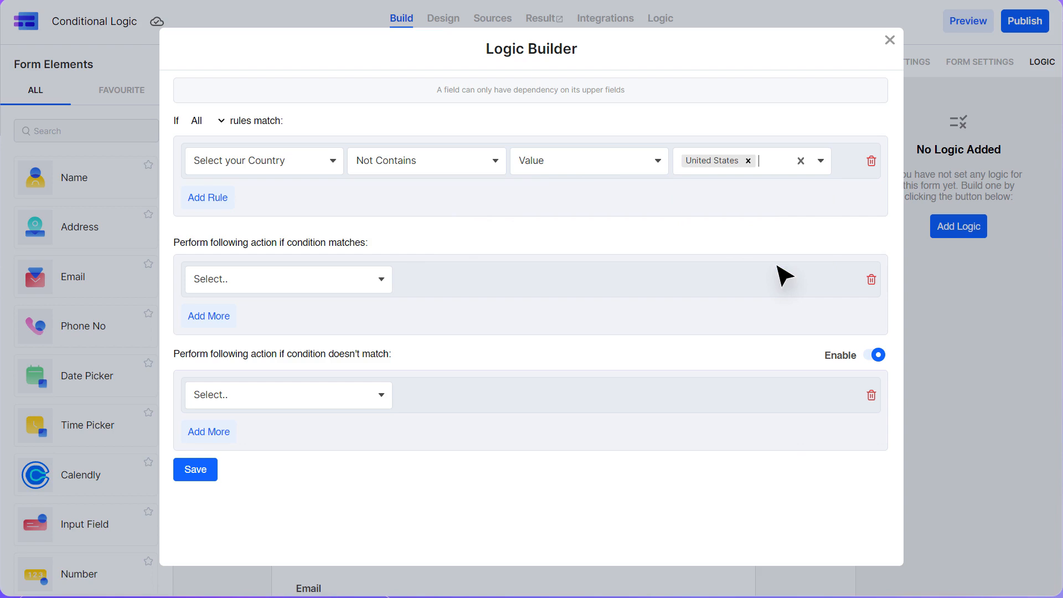
# Make the first matching action skip Step 2
pyautogui.click(287, 287)
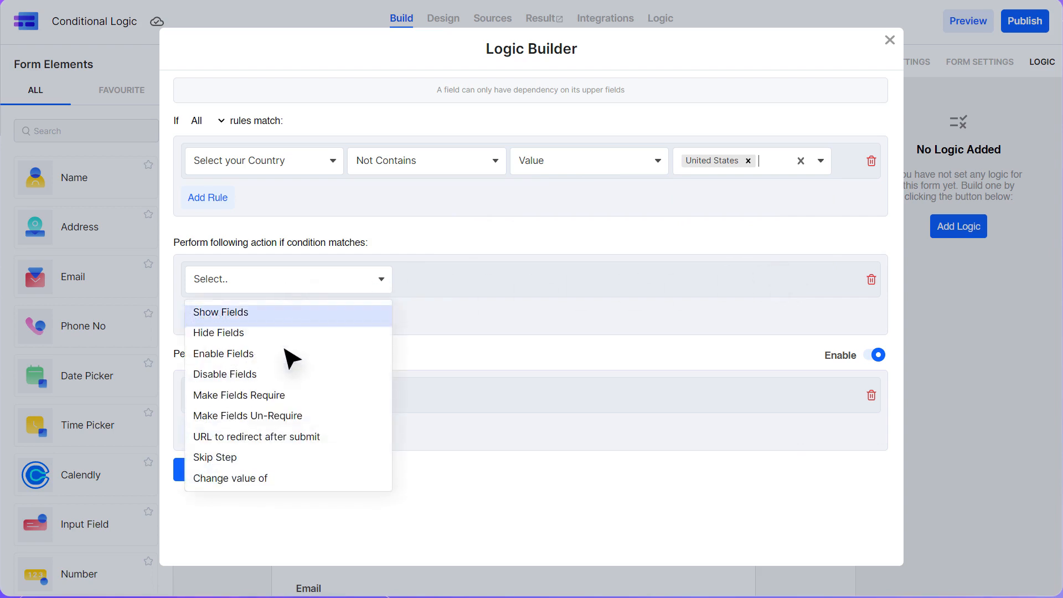
pyautogui.click(284, 457)
pyautogui.click(493, 289)
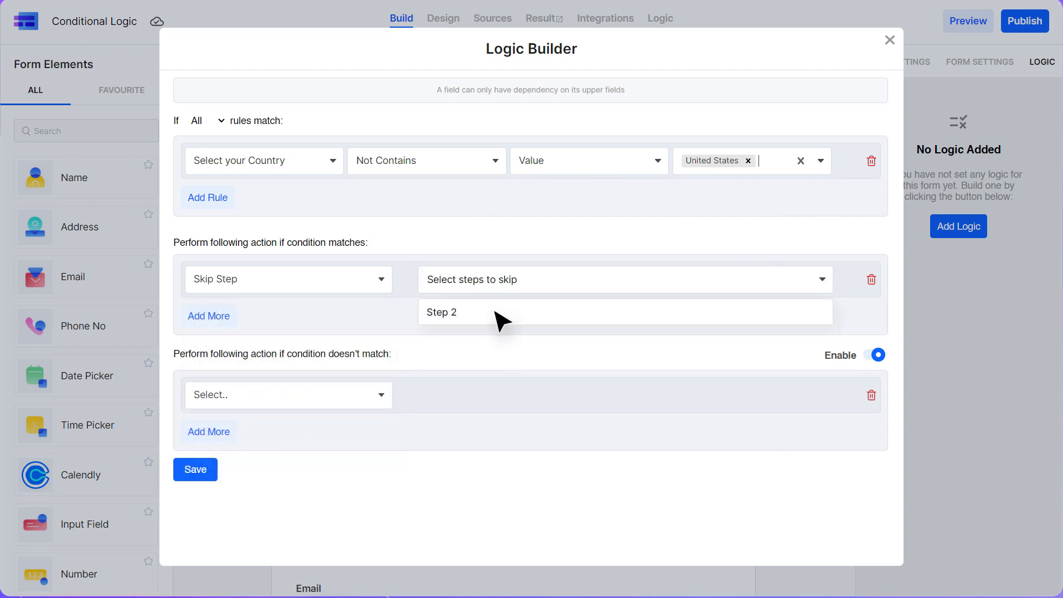
pyautogui.click(497, 312)
# Add a second action that hides the Submit field
pyautogui.click(209, 321)
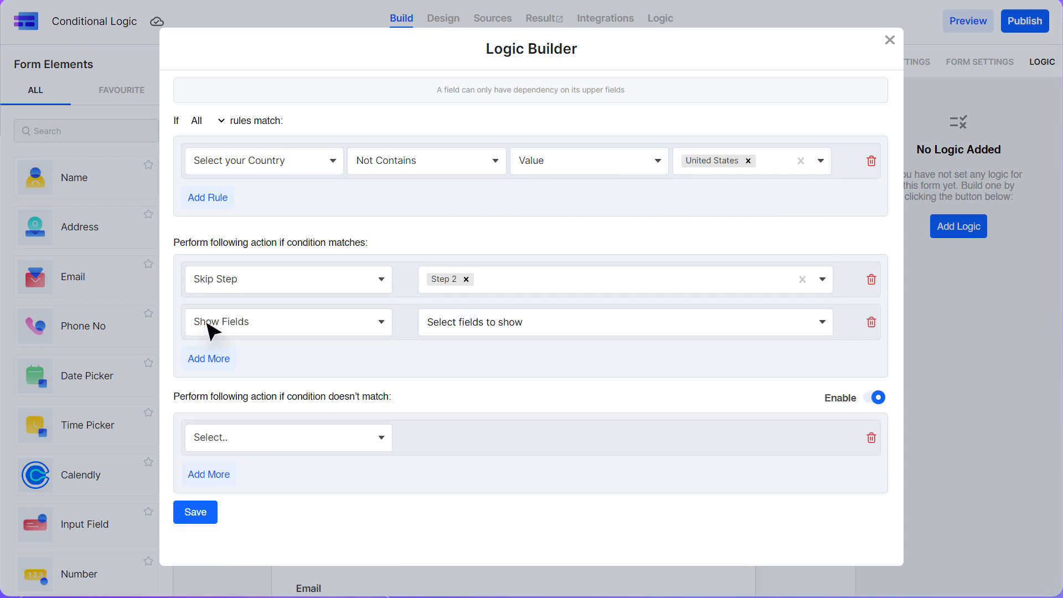
pyautogui.click(209, 325)
pyautogui.click(206, 351)
pyautogui.click(498, 327)
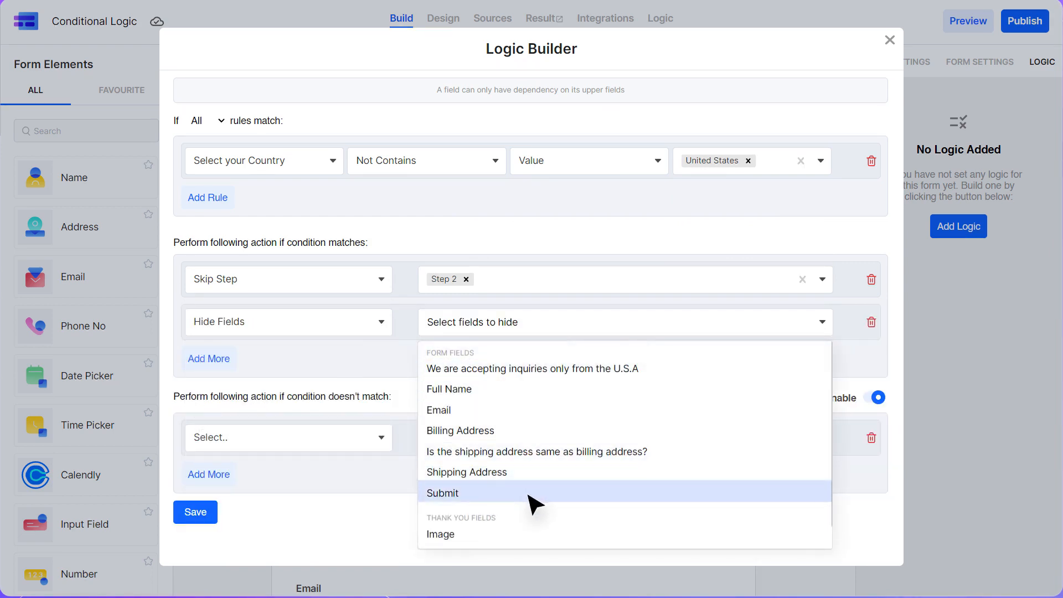
pyautogui.click(532, 495)
# Add a third action showing the U.S.A-only message, disable else-actions, and save the rule
pyautogui.click(210, 360)
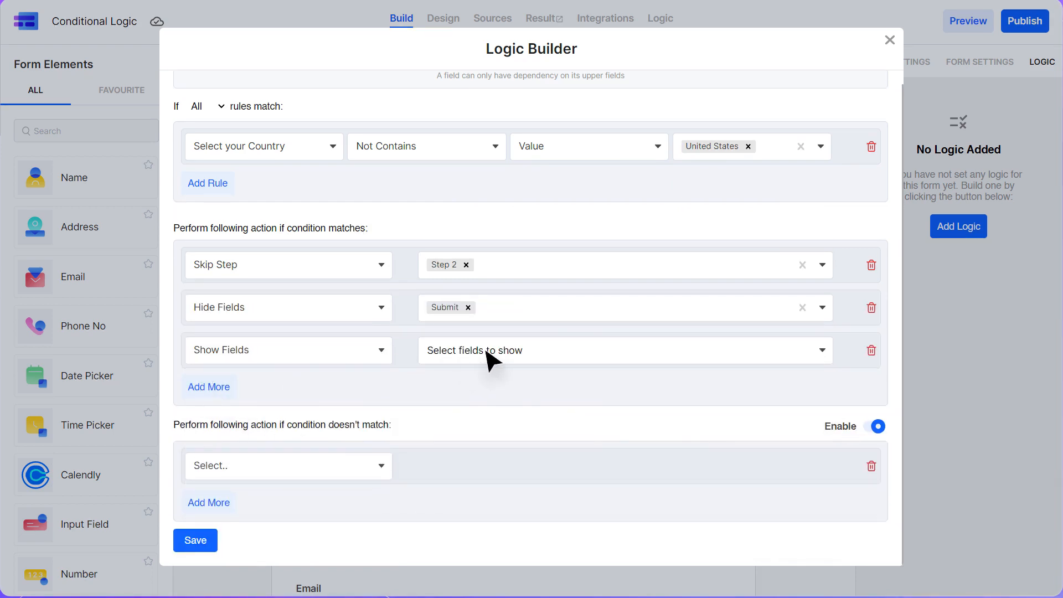
pyautogui.click(490, 359)
pyautogui.click(487, 398)
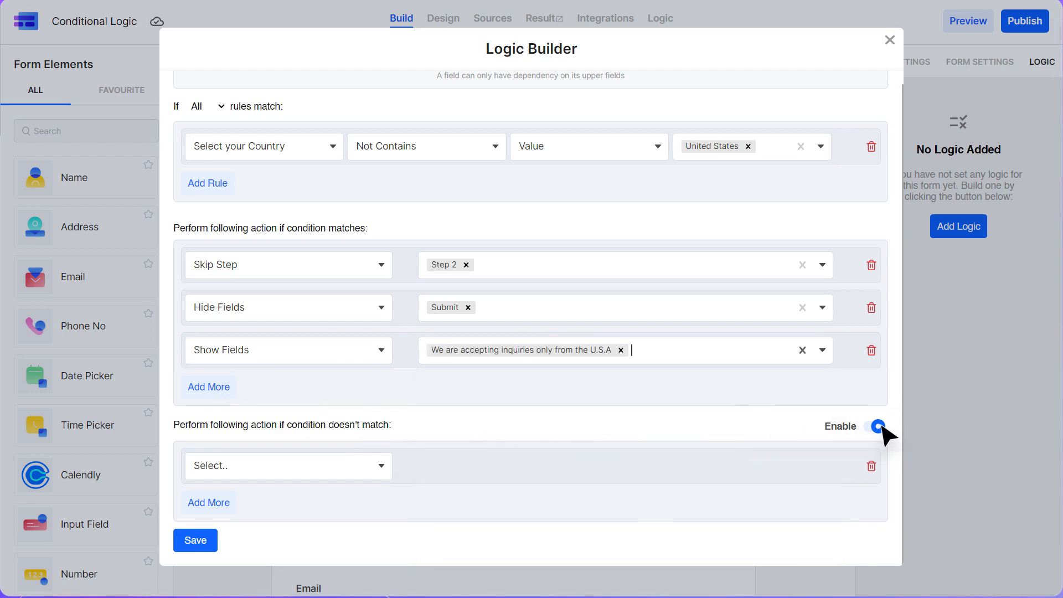
pyautogui.click(870, 426)
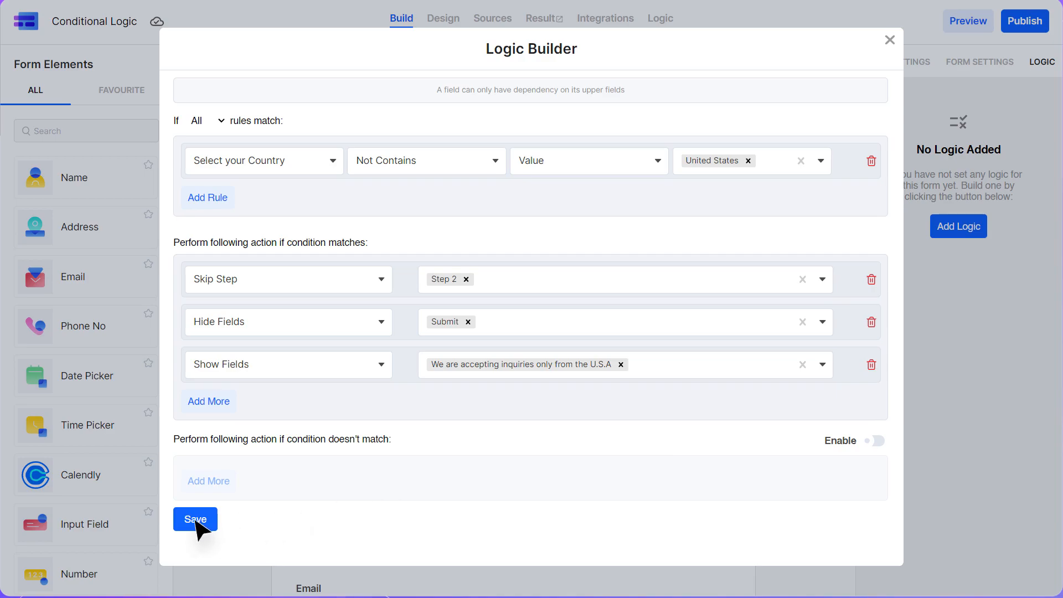
pyautogui.click(196, 520)
# Publish the form and choose India as the country in the live form
pyautogui.click(1024, 24)
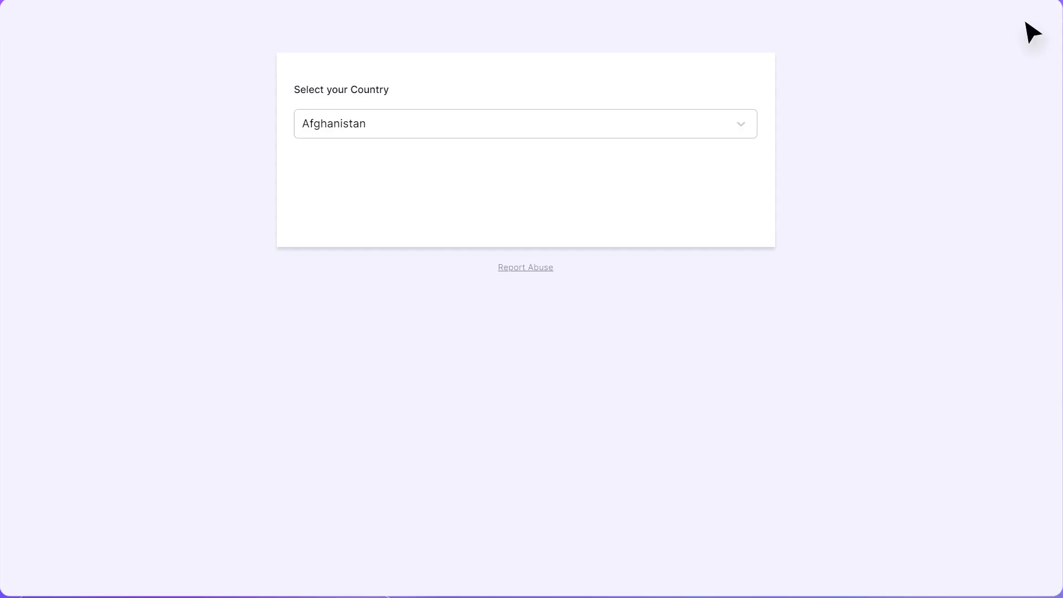
pyautogui.write('Indi')
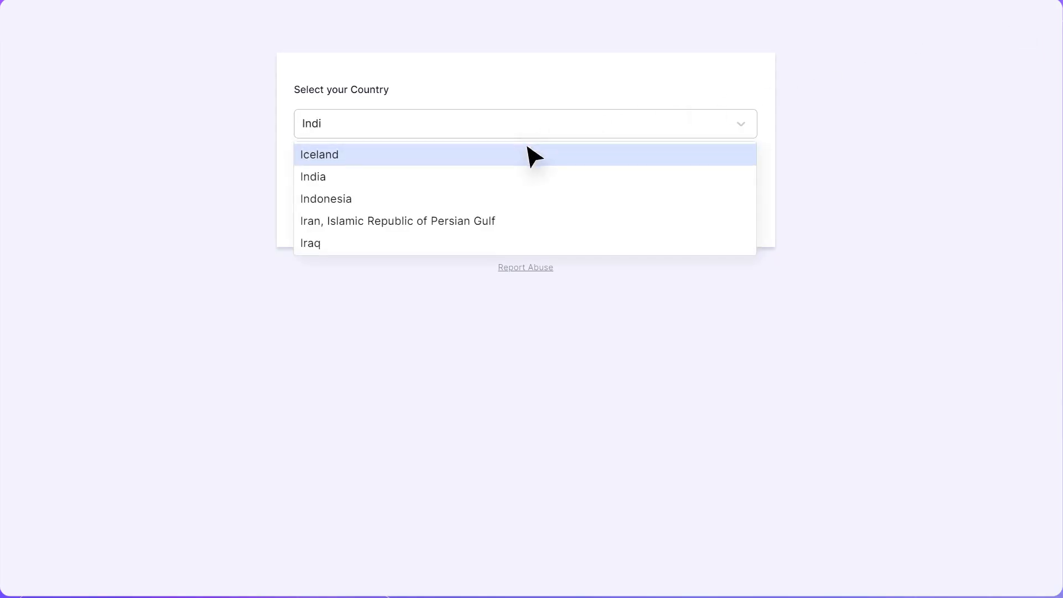
pyautogui.click(528, 176)
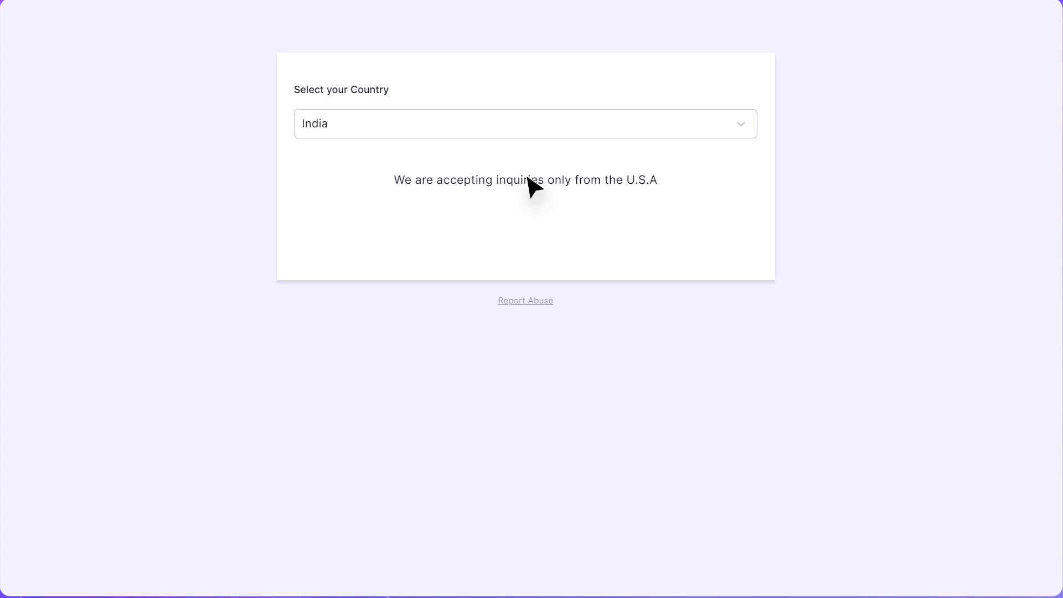
# Switch the country to United States and continue to the address page
pyautogui.click(505, 131)
pyautogui.write('uni')
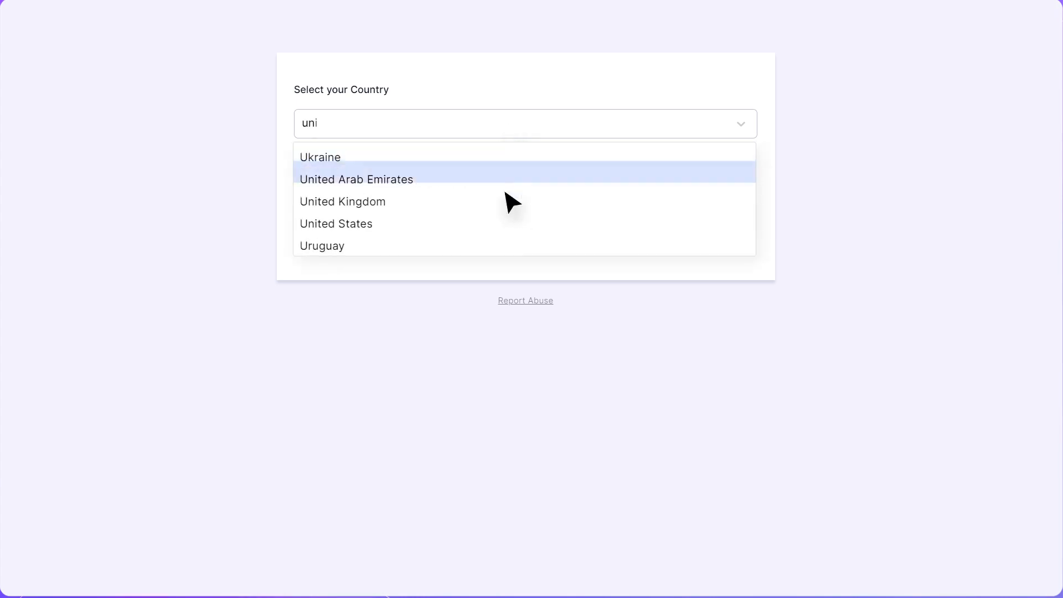
pyautogui.click(505, 220)
pyautogui.click(704, 190)
pyautogui.scroll(-3, 705, 166)
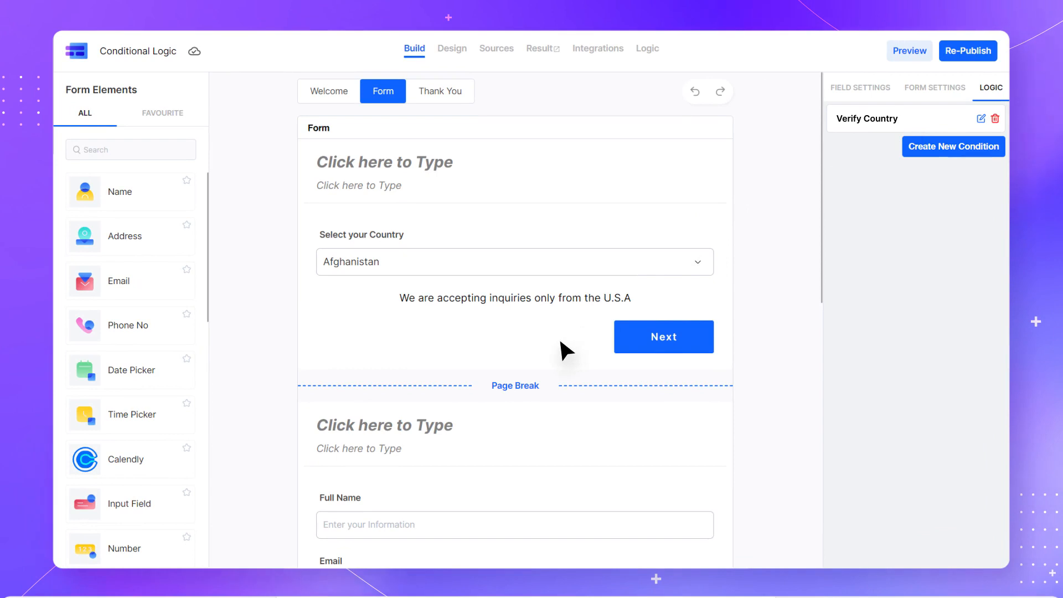
# Create a new condition: Email Ends with the value makeforms.io, case insensitive
pyautogui.scroll(-6, 560, 299)
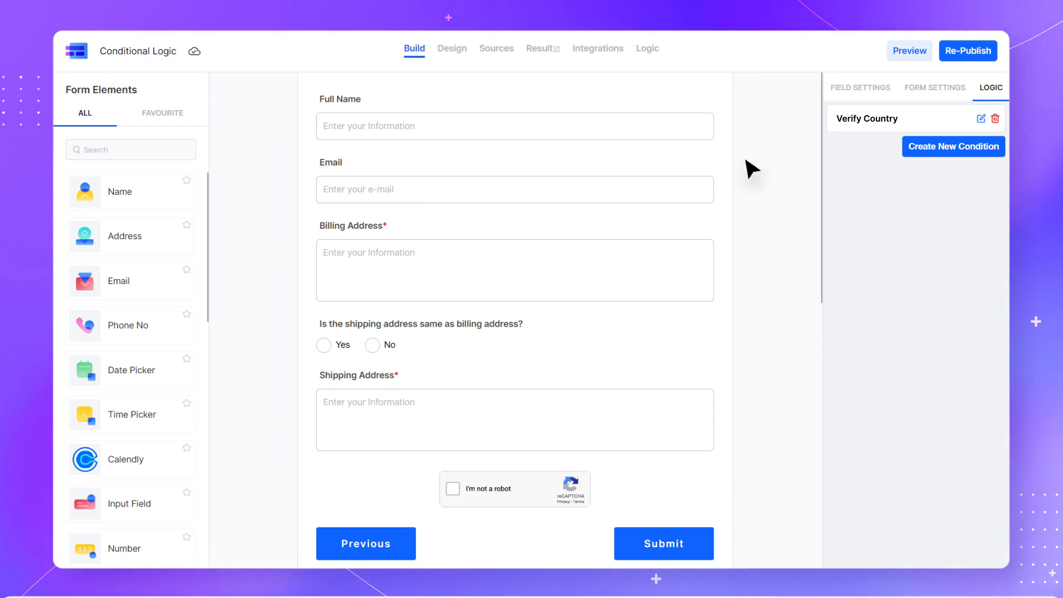
pyautogui.click(953, 150)
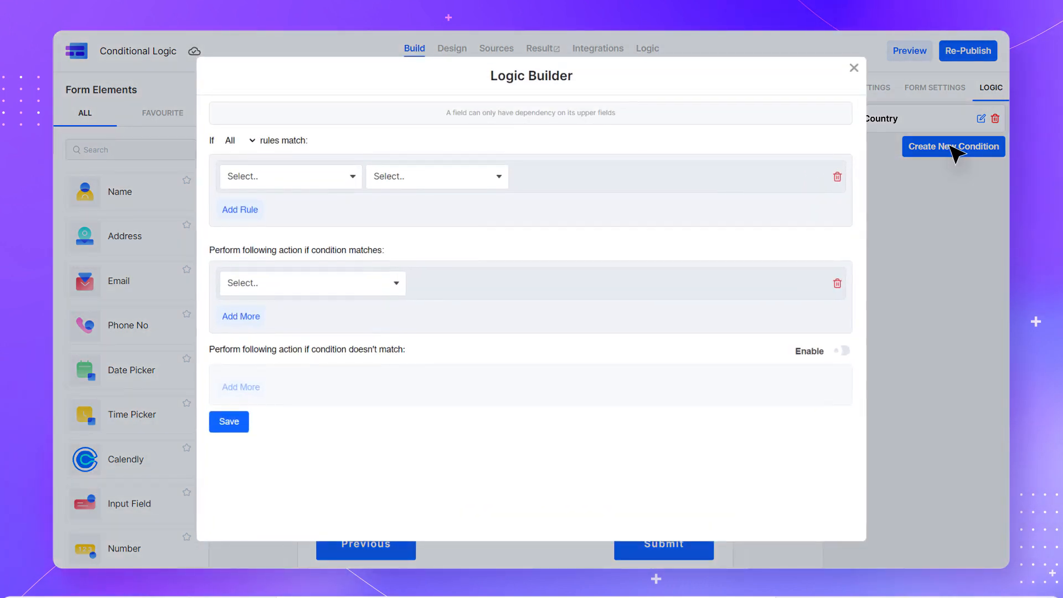
pyautogui.click(291, 186)
pyautogui.click(296, 243)
pyautogui.click(434, 182)
pyautogui.click(434, 283)
pyautogui.click(584, 180)
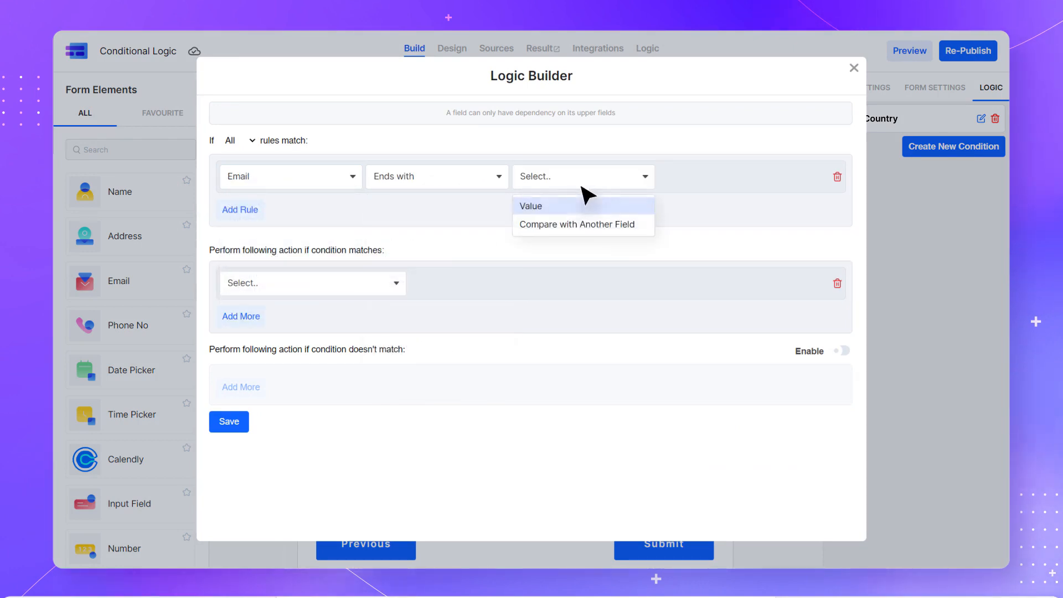
pyautogui.click(548, 207)
pyautogui.write('makeforms.io')
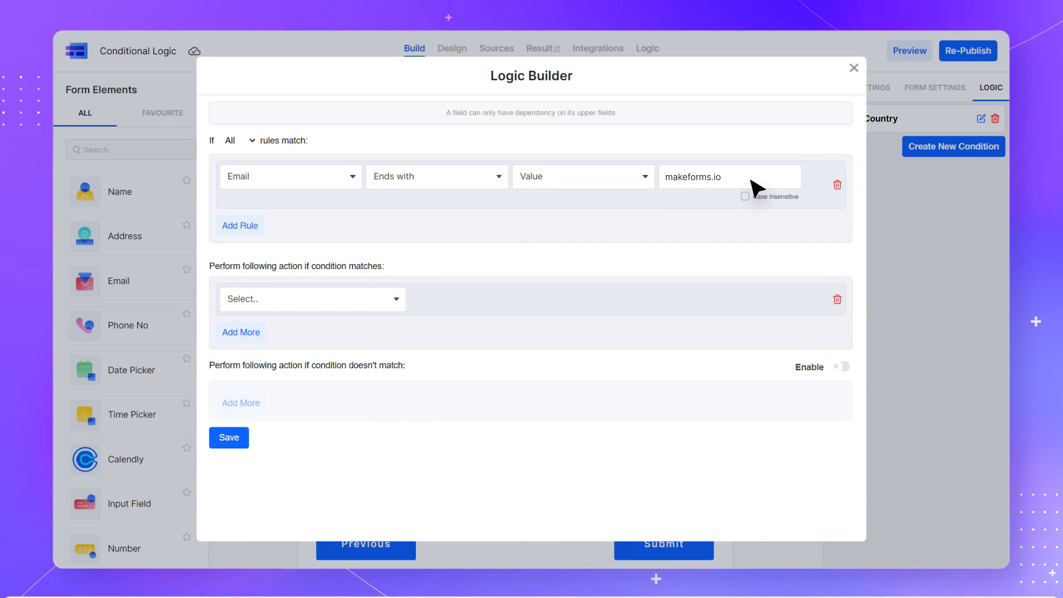
pyautogui.click(745, 196)
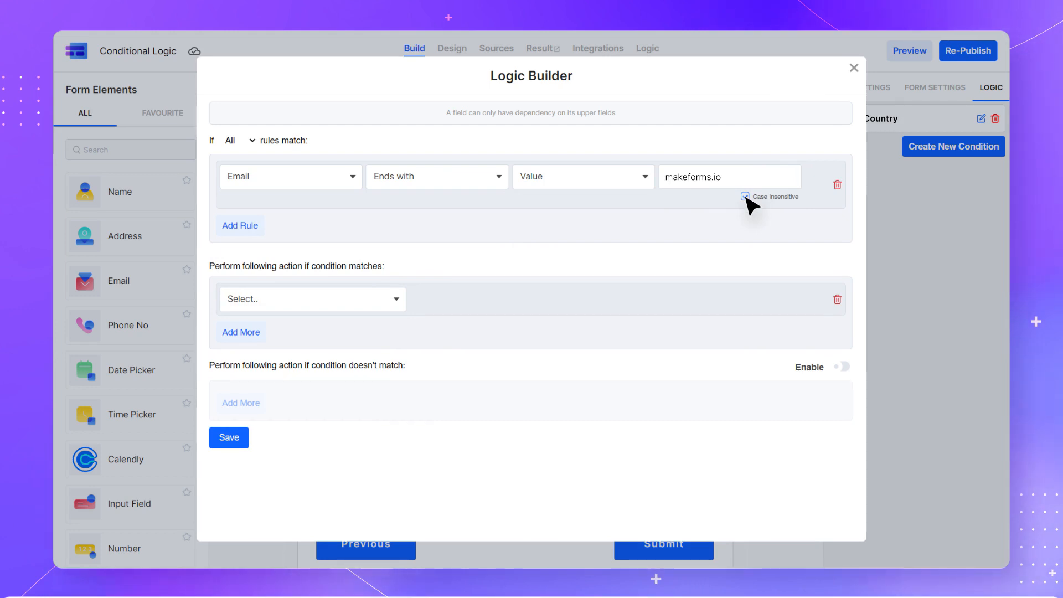
# Show Billing Address, the shipping-address question and Shipping Address on match, then save the rule
pyautogui.click(303, 302)
pyautogui.click(304, 331)
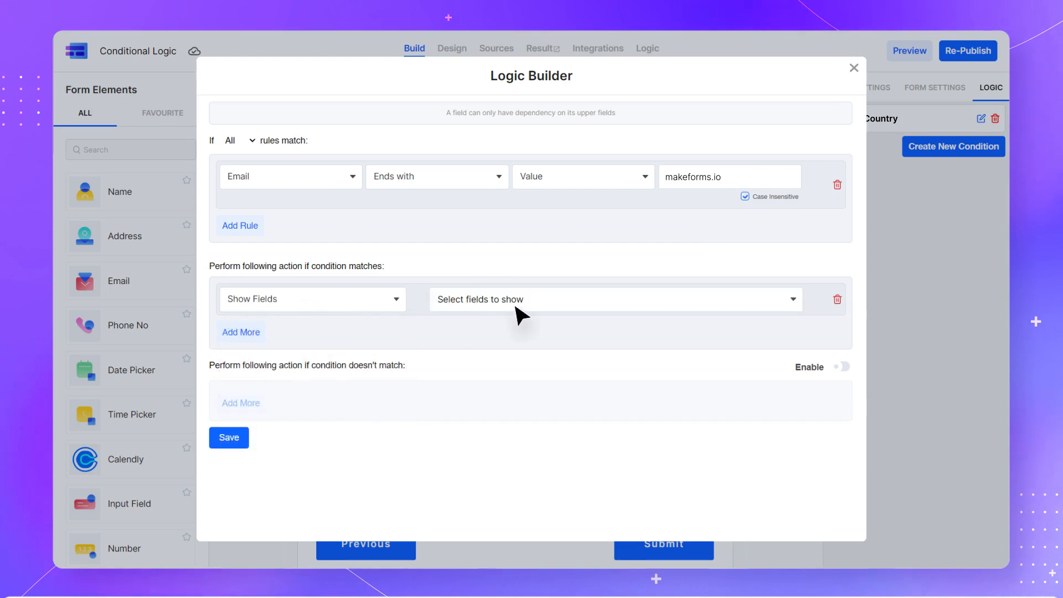
pyautogui.click(596, 297)
pyautogui.click(593, 339)
pyautogui.click(574, 299)
pyautogui.click(575, 340)
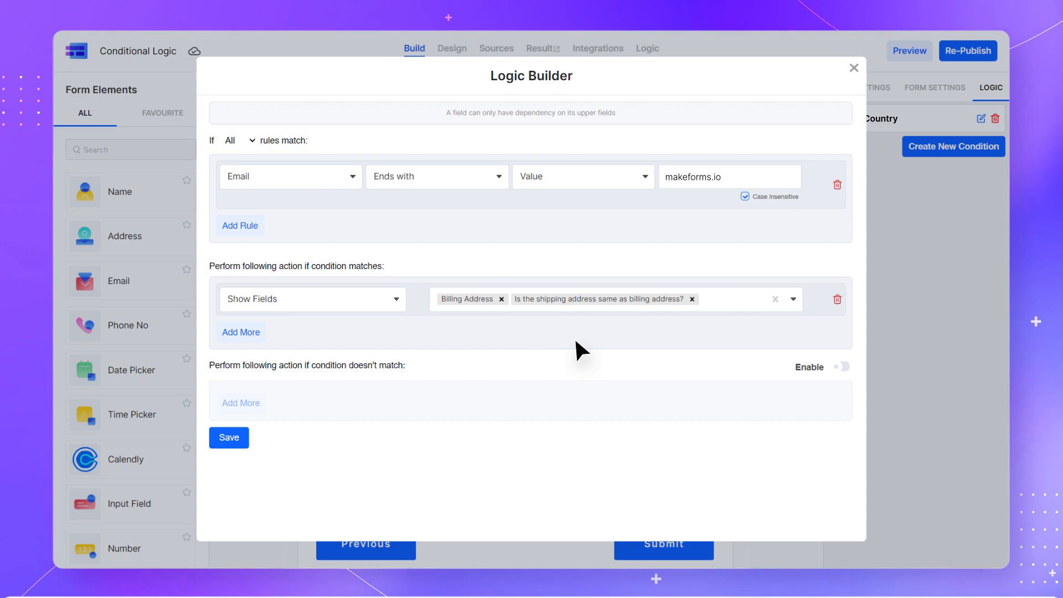
pyautogui.click(574, 299)
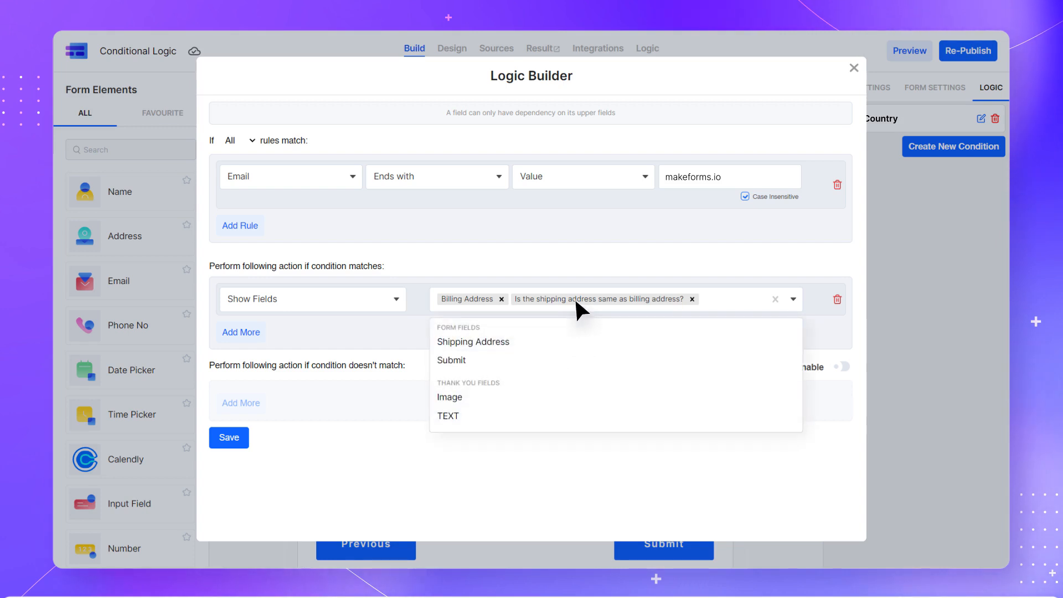
pyautogui.click(576, 341)
pyautogui.click(229, 437)
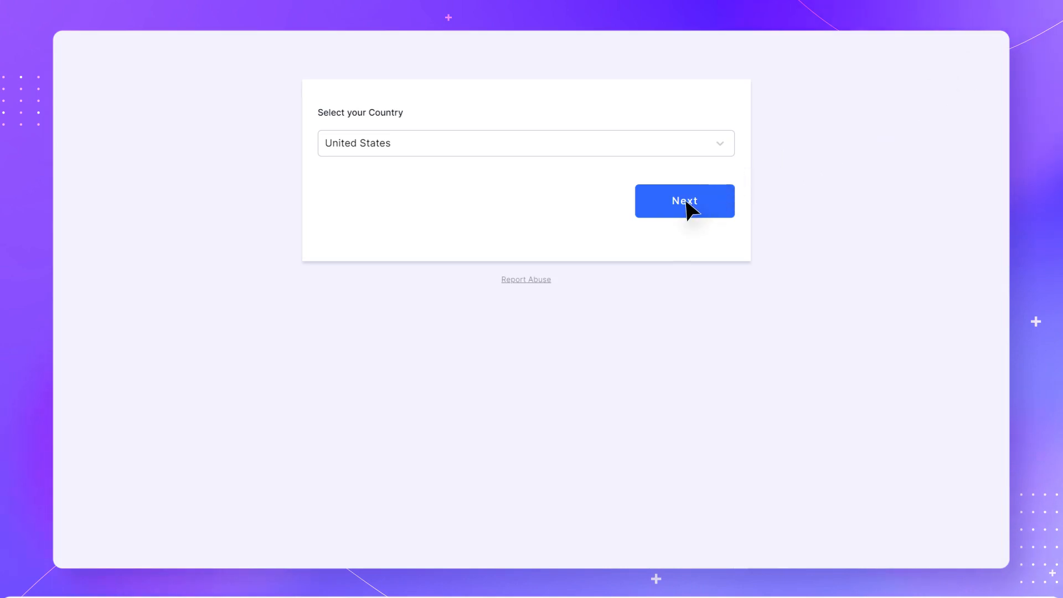
# Enter a full name and a gmail email on the contact page, then change the domain to makeforms.io
pyautogui.click(685, 200)
pyautogui.write('John Doe')
pyautogui.press('Tab')
pyautogui.write('john.doe@gmail.com')
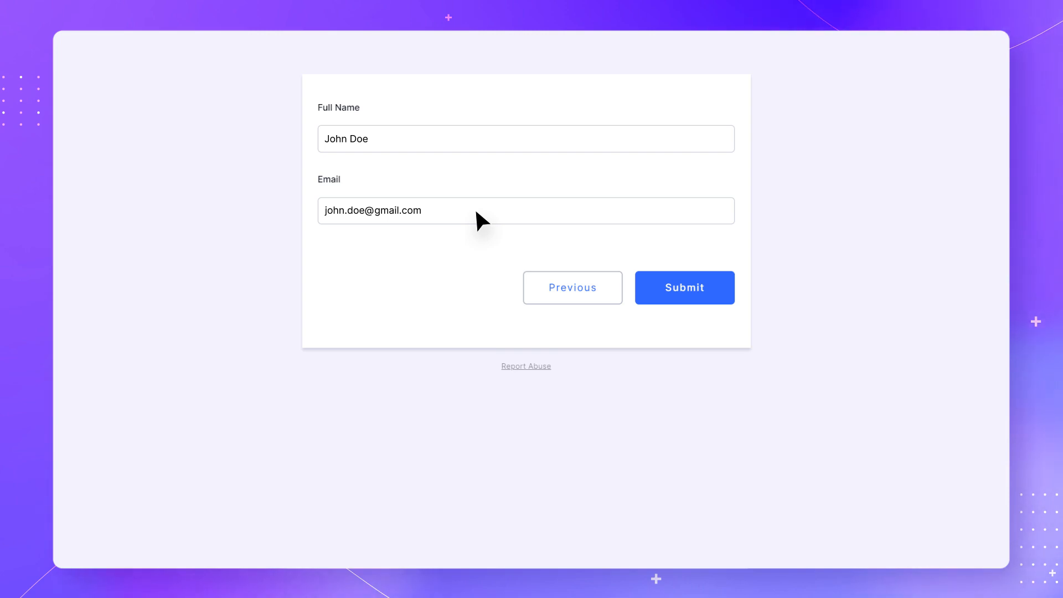
pyautogui.press('BackSpace')
pyautogui.press('BackSpace')
pyautogui.press('BackSpace')
pyautogui.press('BackSpace')
pyautogui.press('BackSpace')
pyautogui.press('BackSpace')
pyautogui.press('BackSpace')
pyautogui.press('BackSpace')
pyautogui.press('BackSpace')
pyautogui.write('makeforms')
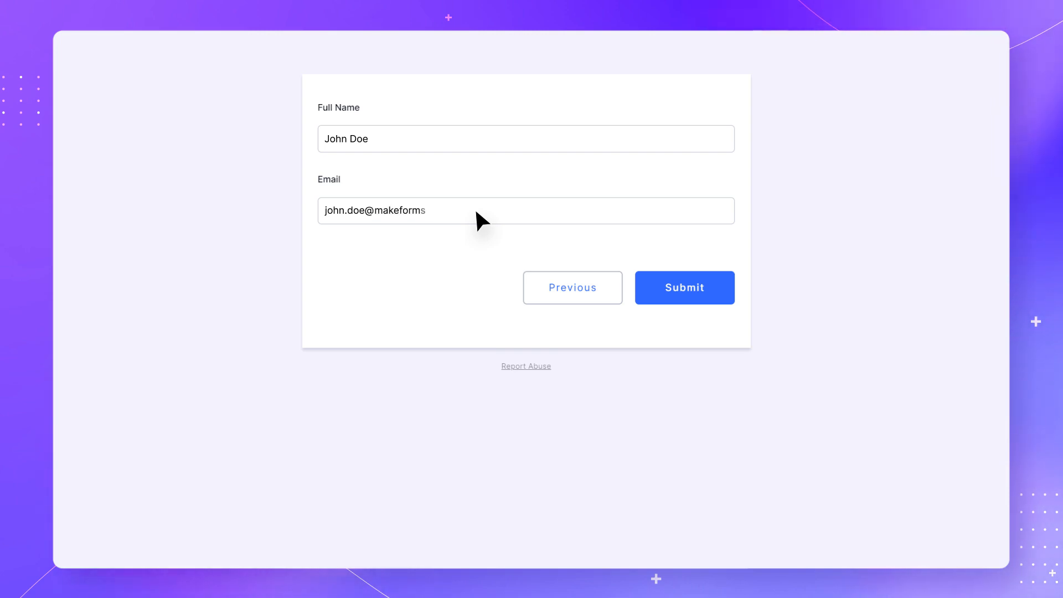
pyautogui.write('.io')
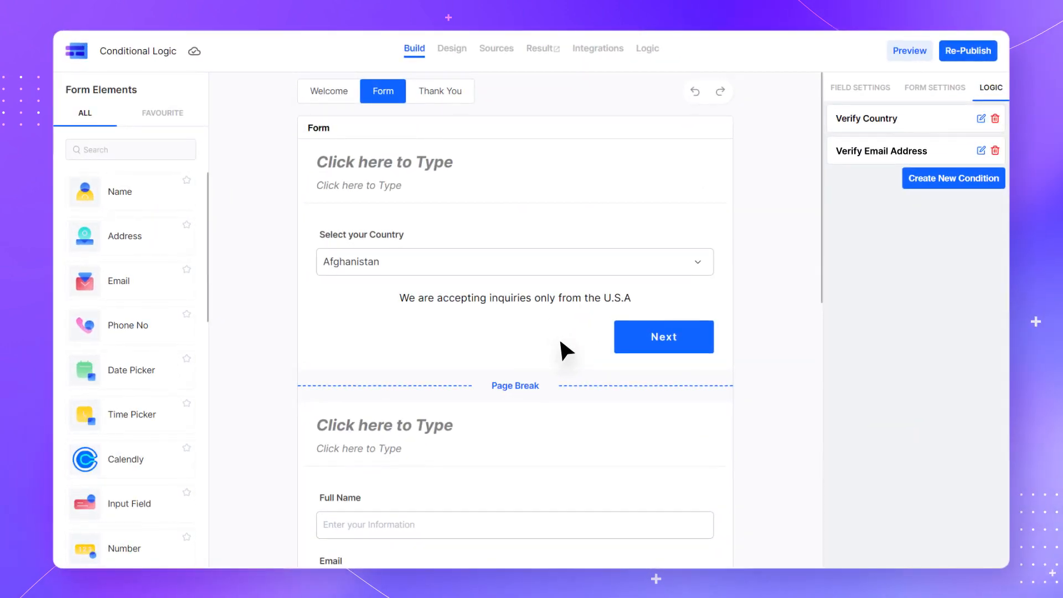
# Create a new condition: shipping-address question Contains any the value Yes
pyautogui.scroll(-8, 560, 342)
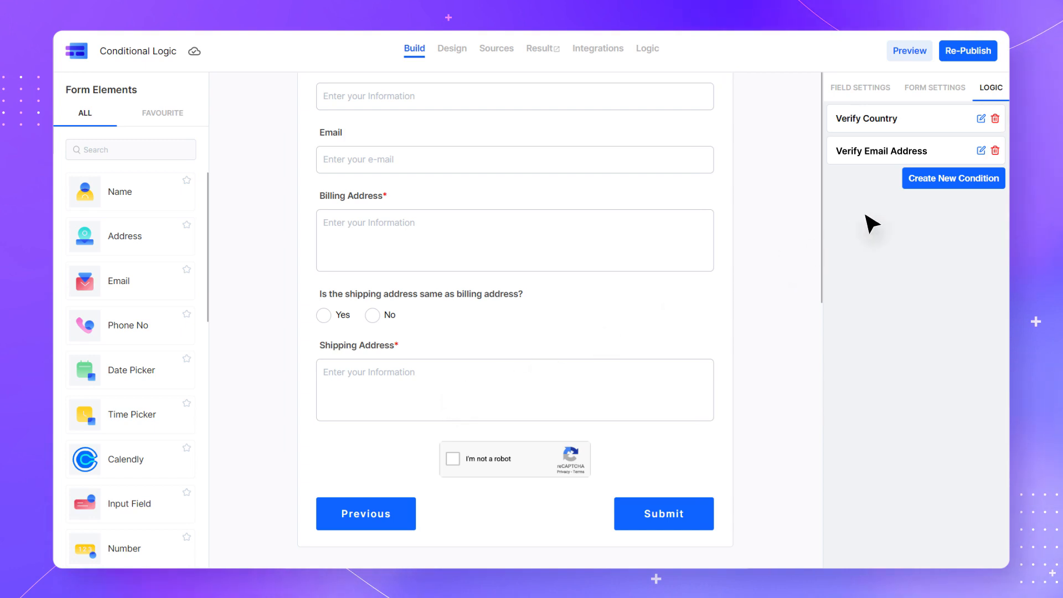
pyautogui.click(956, 189)
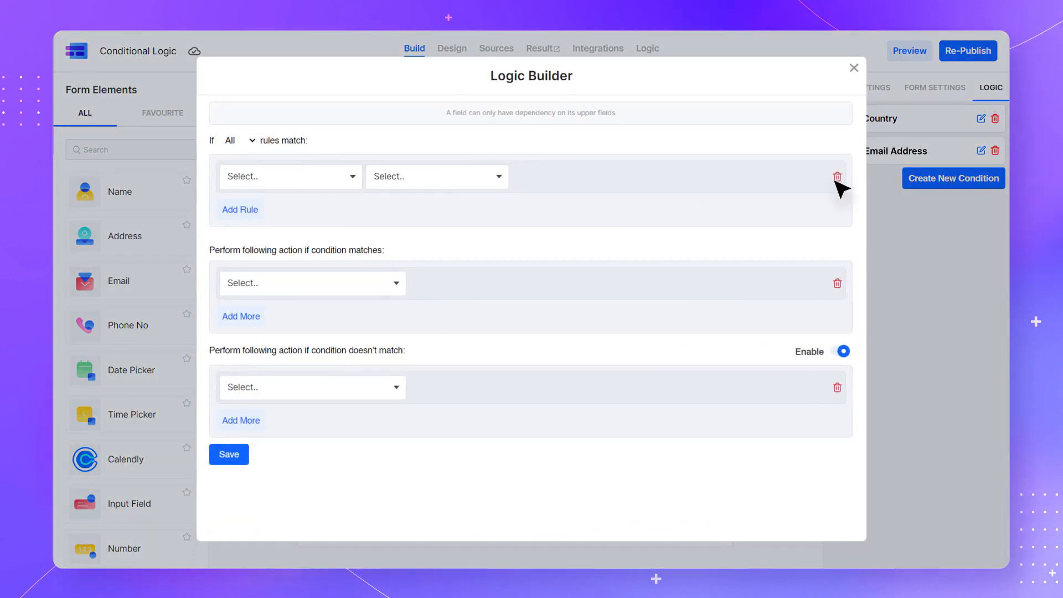
pyautogui.click(299, 183)
pyautogui.click(293, 287)
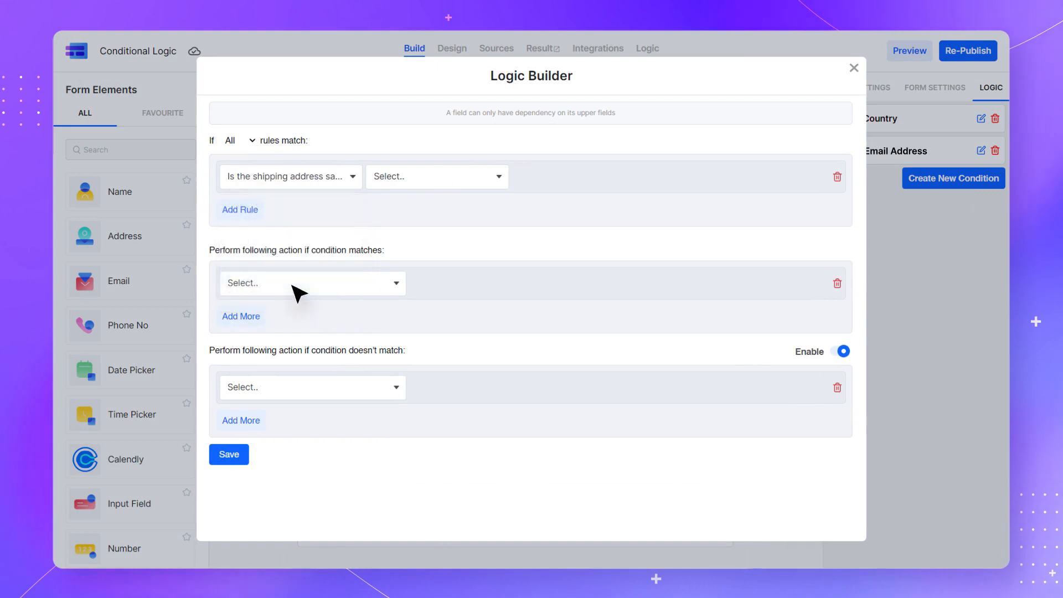
pyautogui.click(432, 185)
pyautogui.click(433, 209)
pyautogui.click(580, 183)
pyautogui.click(581, 205)
pyautogui.click(751, 180)
pyautogui.click(750, 205)
# On match, change Shipping Address's value to the Billing Address field's value
pyautogui.click(310, 282)
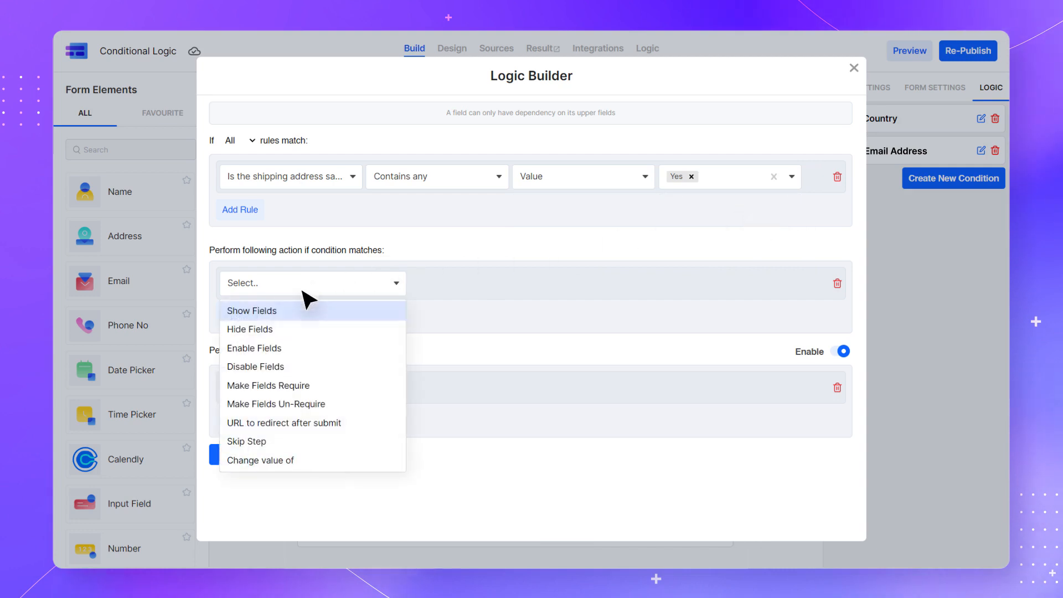
pyautogui.click(303, 457)
pyautogui.click(510, 284)
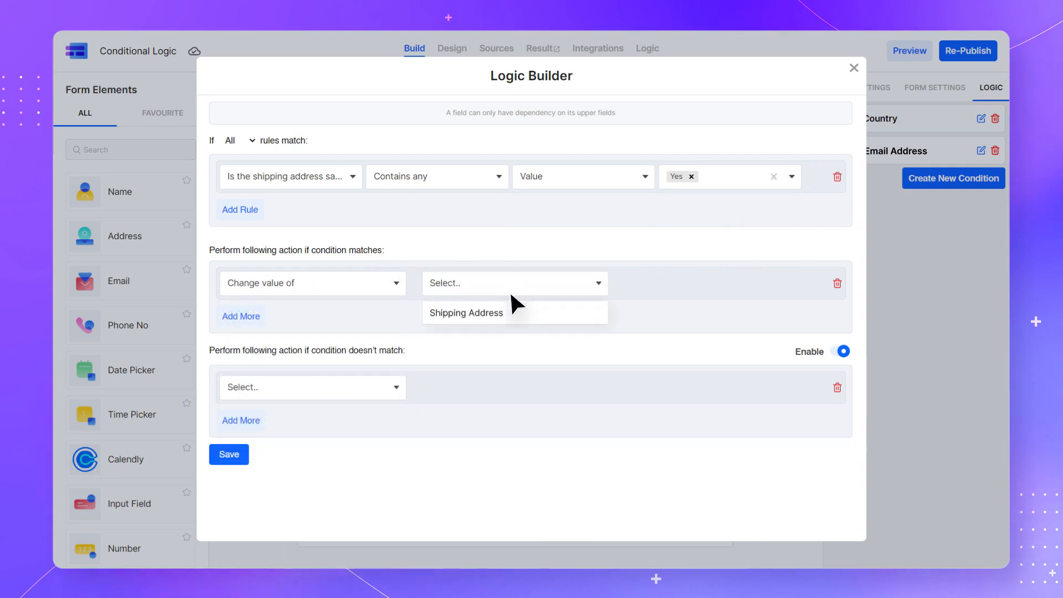
pyautogui.click(510, 307)
pyautogui.click(674, 282)
pyautogui.click(676, 335)
pyautogui.click(763, 282)
pyautogui.click(761, 370)
# Add a second matching action that disables the Shipping Address field
pyautogui.click(256, 317)
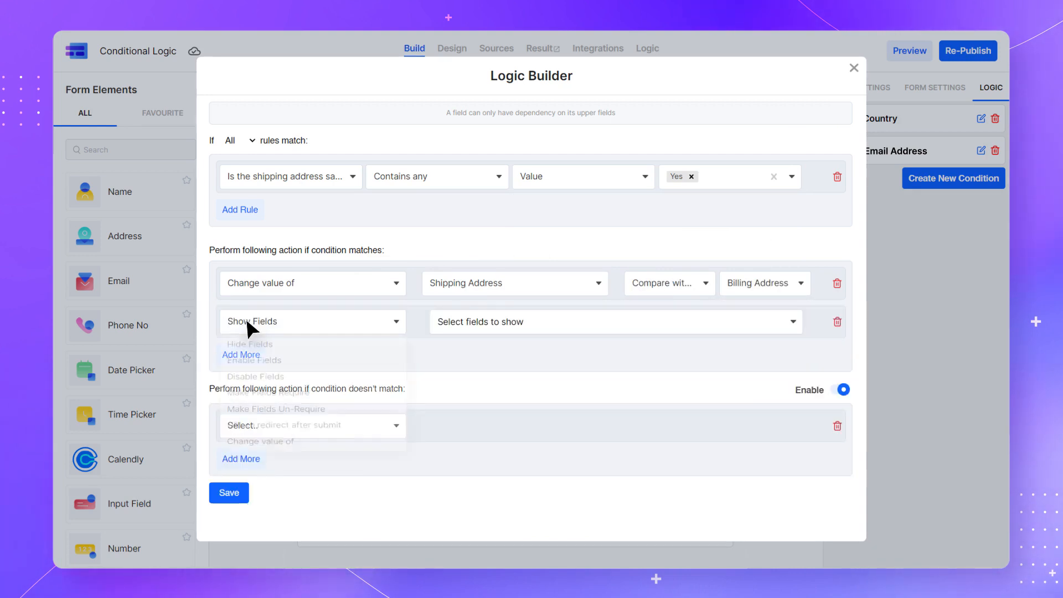
pyautogui.click(247, 322)
pyautogui.click(247, 390)
pyautogui.click(545, 321)
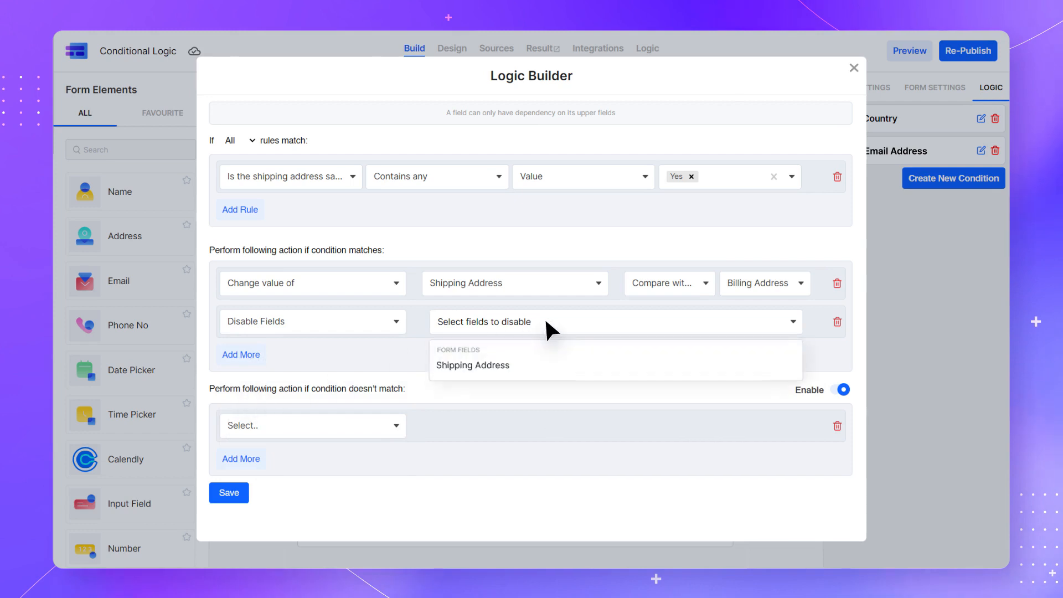
pyautogui.click(545, 364)
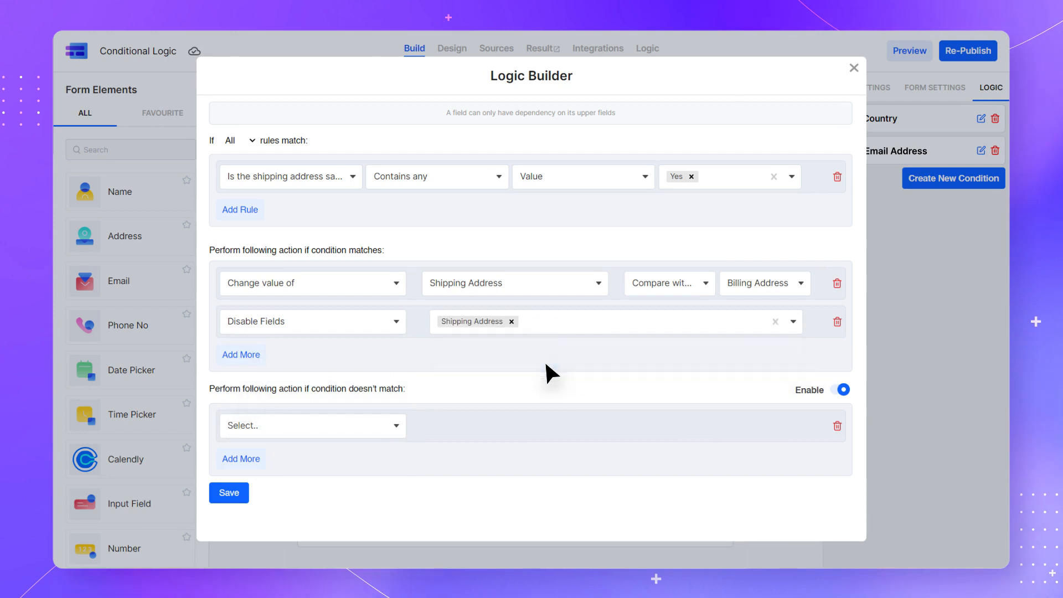
# Enable Shipping Address when not matched, save the rule, and open the preview
pyautogui.click(308, 425)
pyautogui.click(304, 302)
pyautogui.click(542, 425)
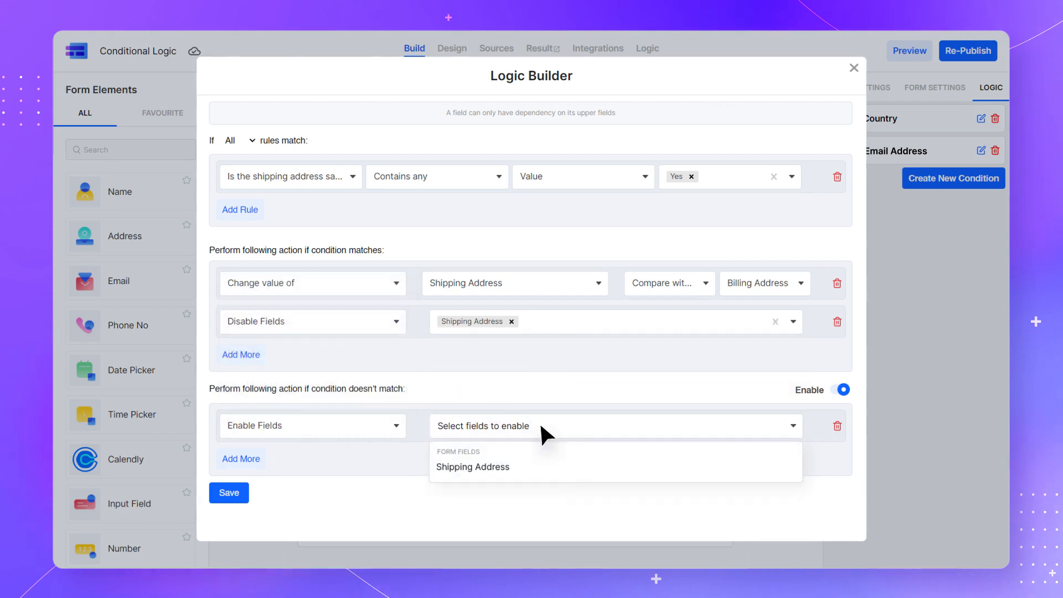
pyautogui.click(541, 466)
pyautogui.click(229, 492)
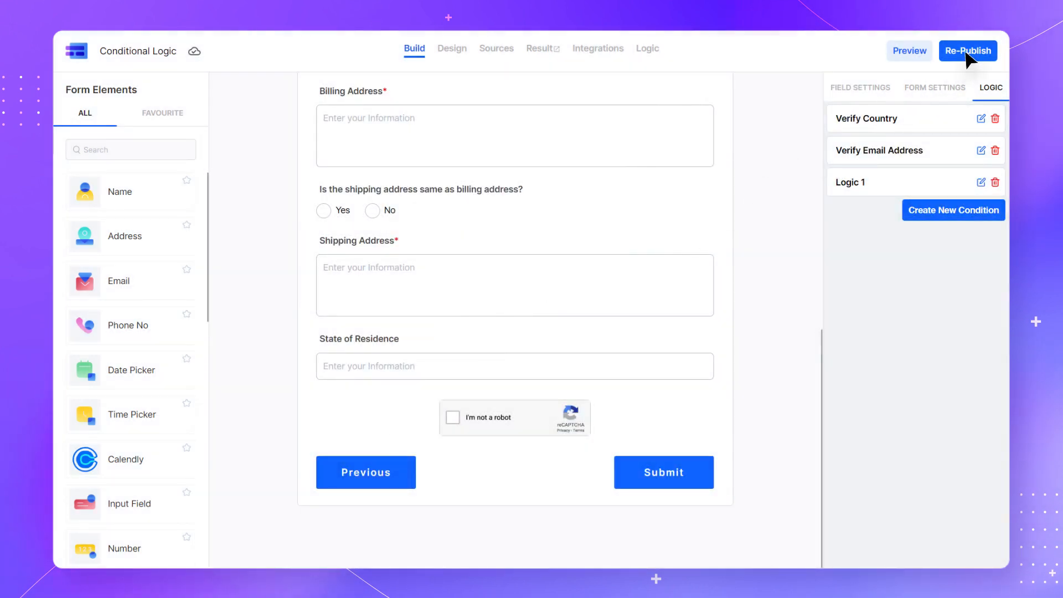
pyautogui.click(966, 51)
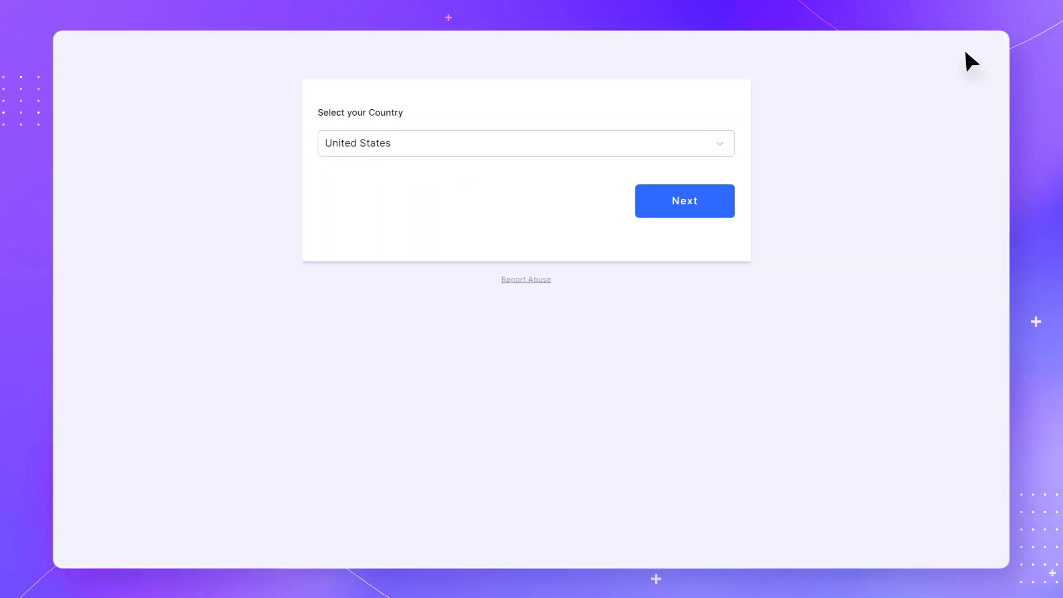
# Go to the address page, enter a billing address, and answer Yes to the shipping question
pyautogui.click(714, 191)
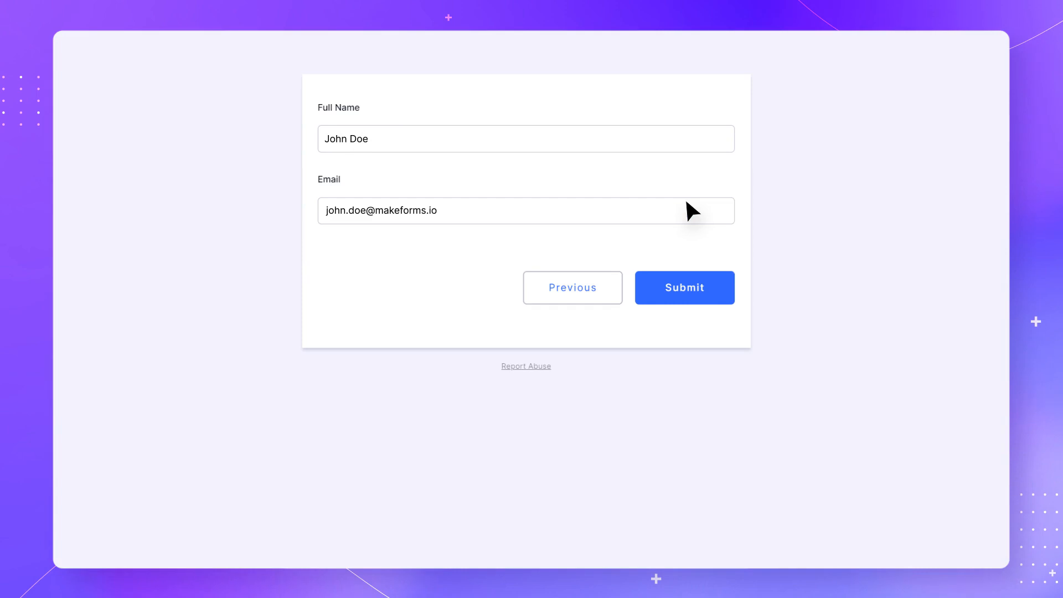
pyautogui.scroll(-3, 686, 202)
pyautogui.click(486, 162)
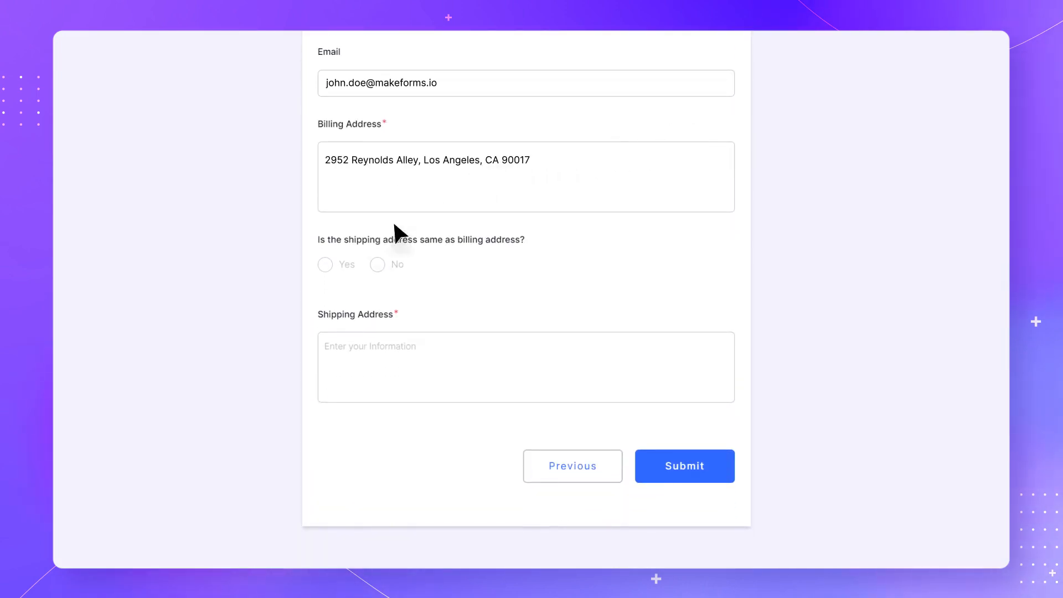
pyautogui.click(326, 265)
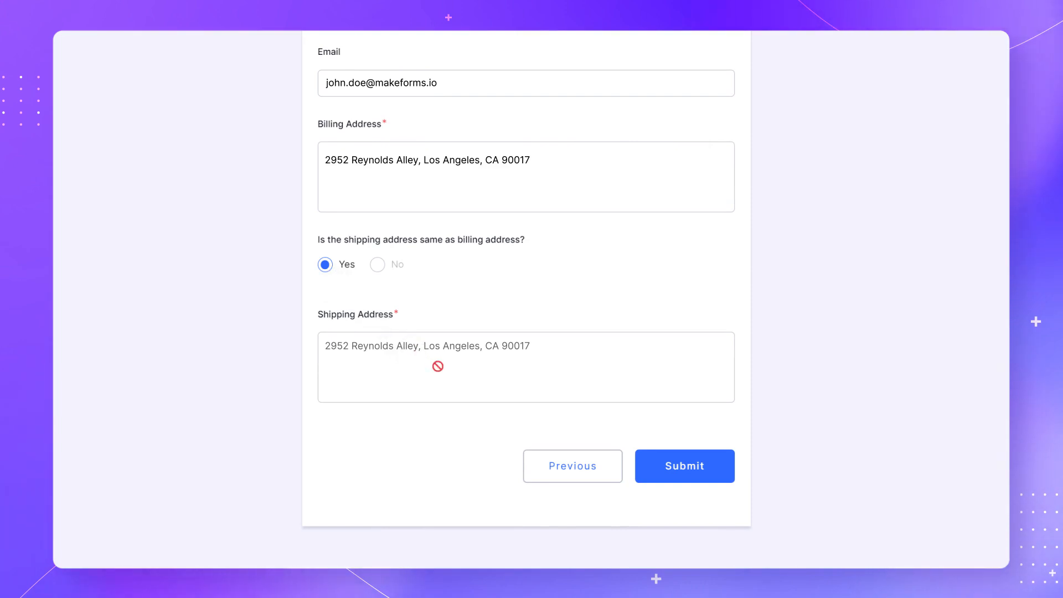
# Answer No to the shipping question and enter a separate shipping address
pyautogui.click(377, 265)
pyautogui.click(379, 346)
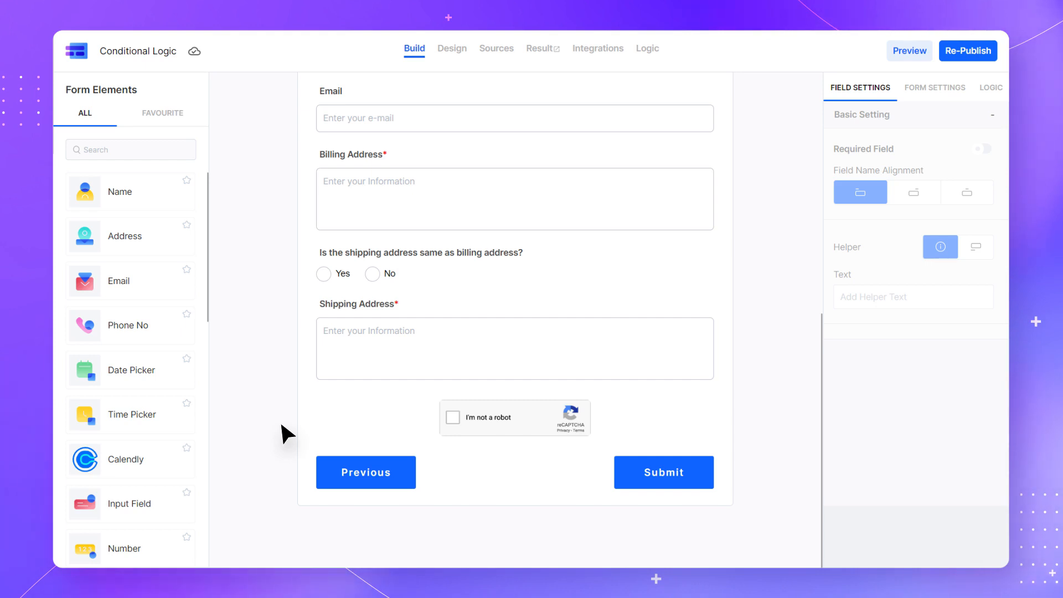
# Add a State of Residence input field, then start a new logic condition matching Any rule
pyautogui.click(171, 503)
pyautogui.write('State of Residence')
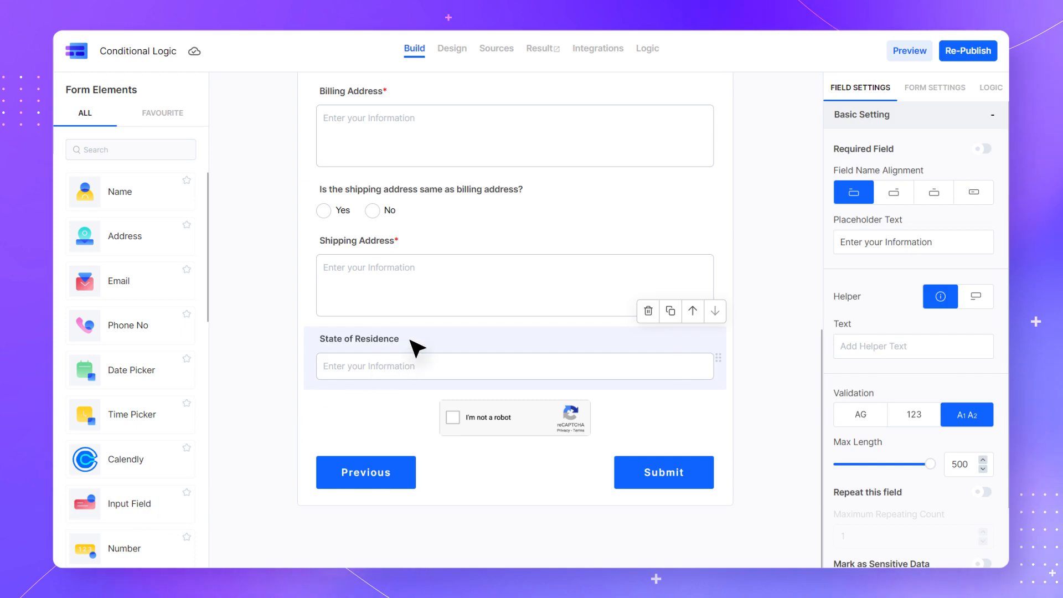
pyautogui.click(991, 88)
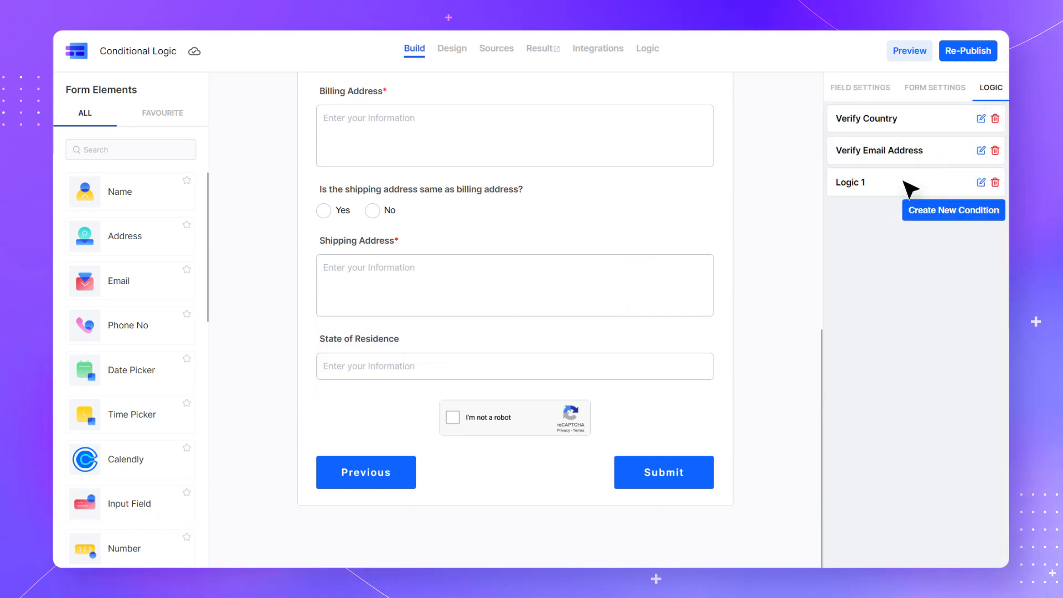
pyautogui.click(951, 215)
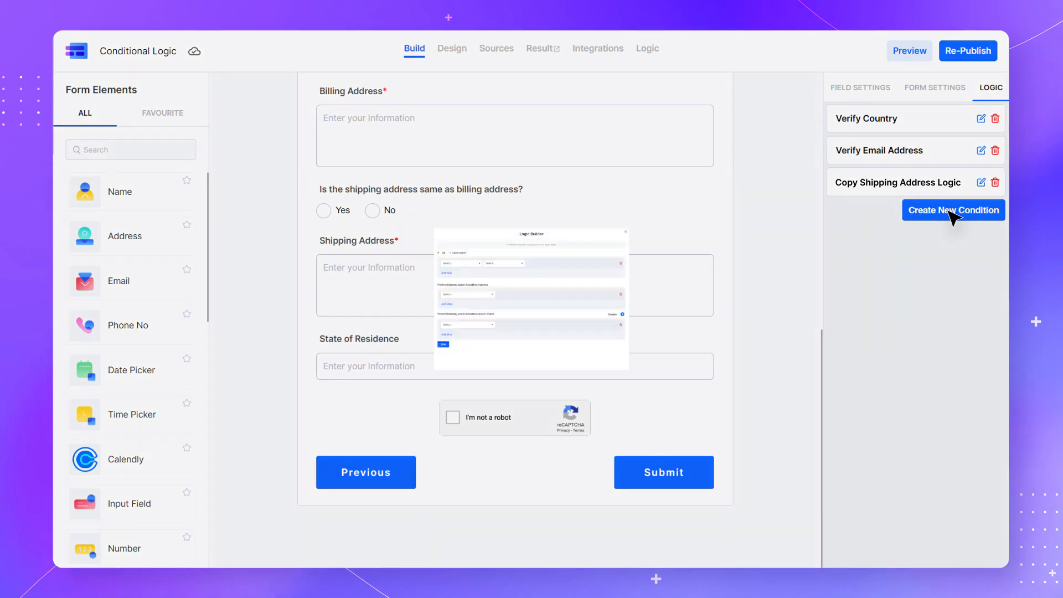
pyautogui.click(234, 141)
pyautogui.click(235, 167)
# Add case-insensitive State of Residence Equals rules for New York, NY and another spelling
pyautogui.click(293, 186)
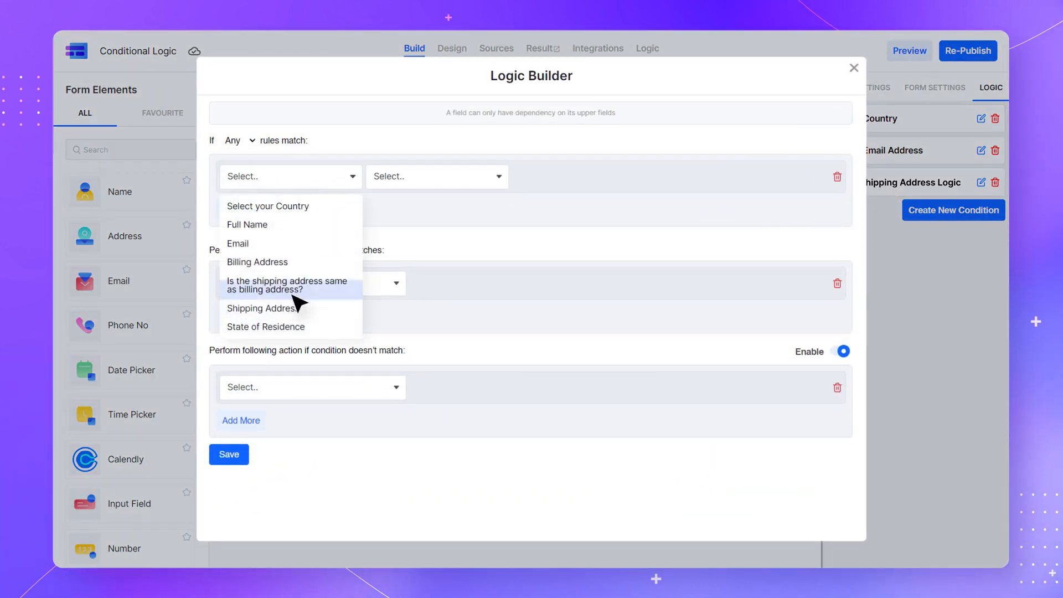
pyautogui.click(297, 328)
pyautogui.click(430, 181)
pyautogui.click(434, 206)
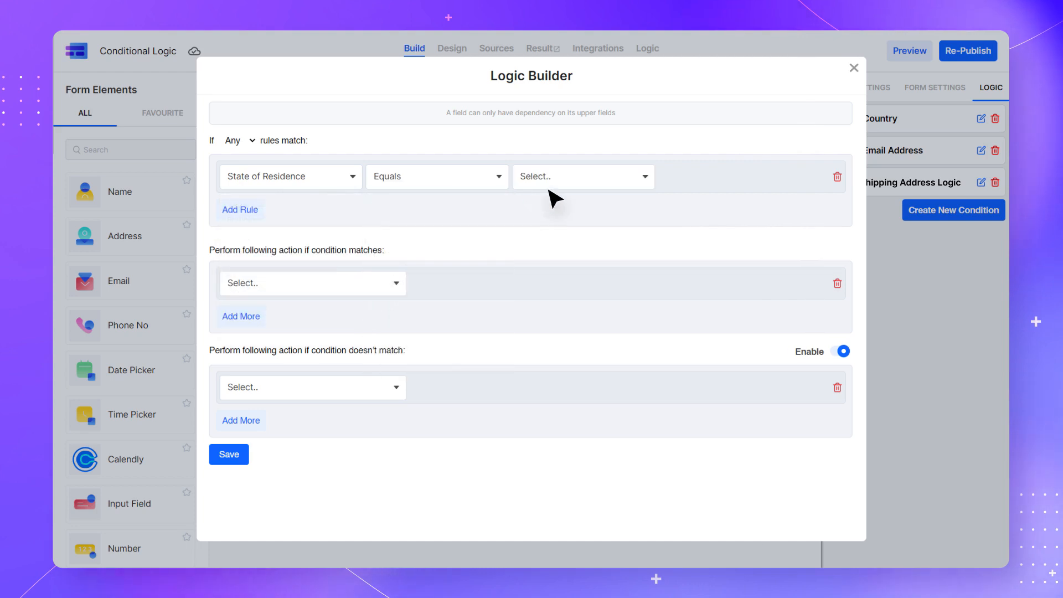
pyautogui.click(582, 184)
pyautogui.click(584, 206)
pyautogui.click(750, 182)
pyautogui.write('New York')
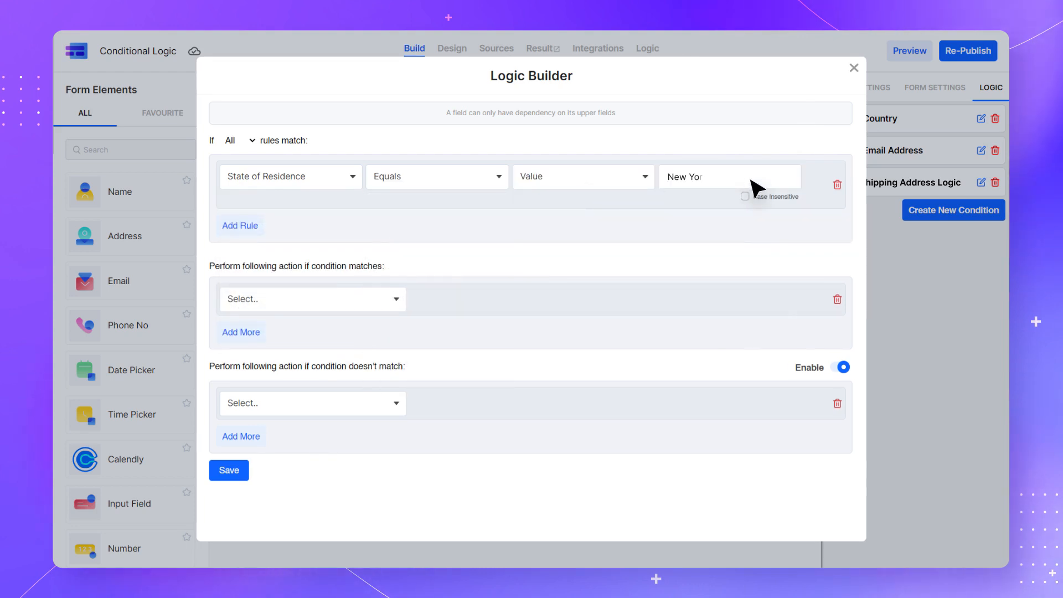
pyautogui.click(745, 197)
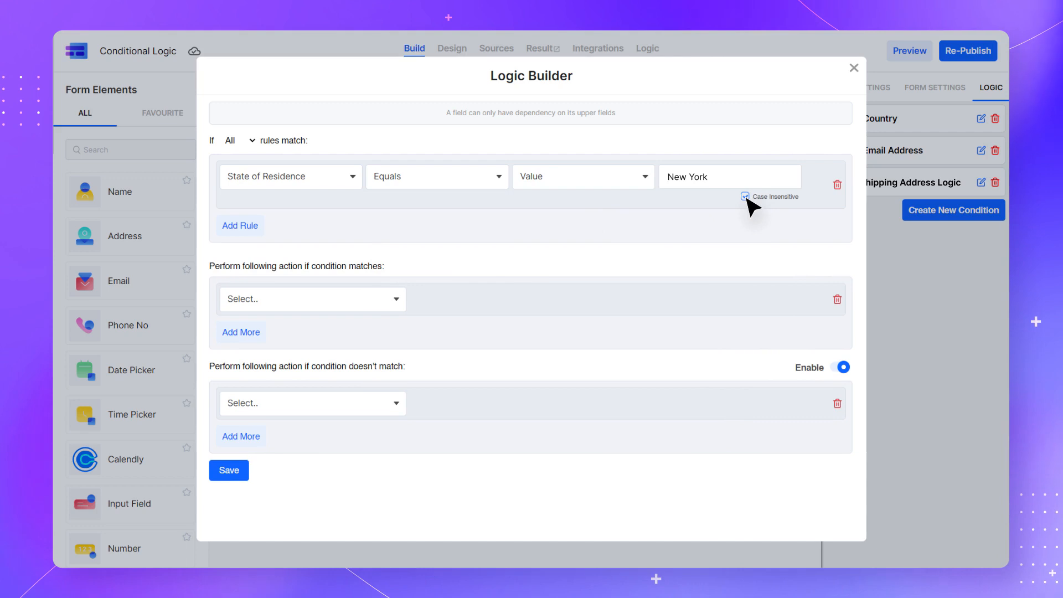
pyautogui.click(242, 227)
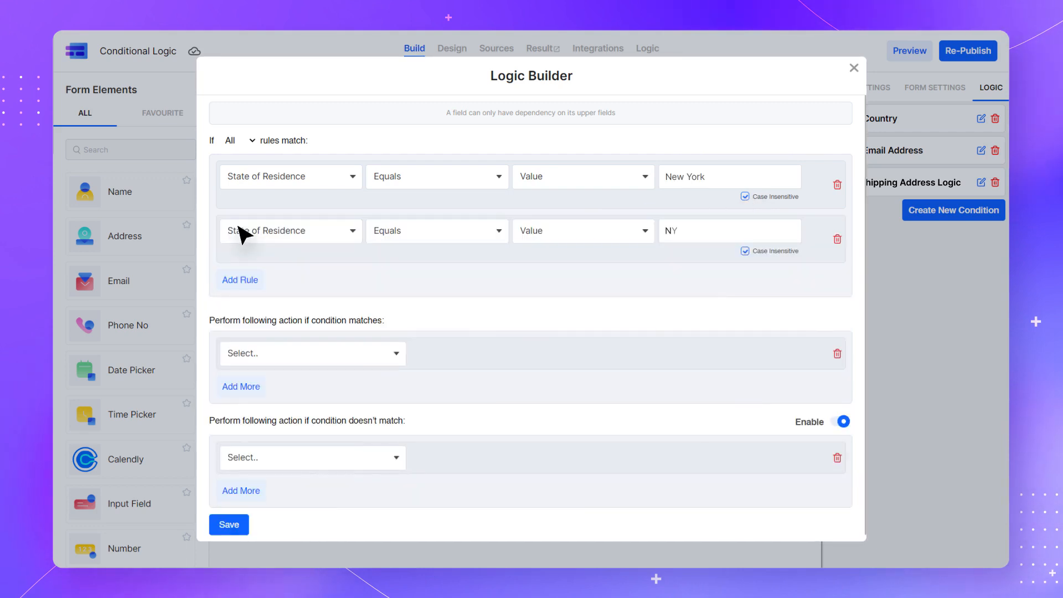
pyautogui.click(241, 279)
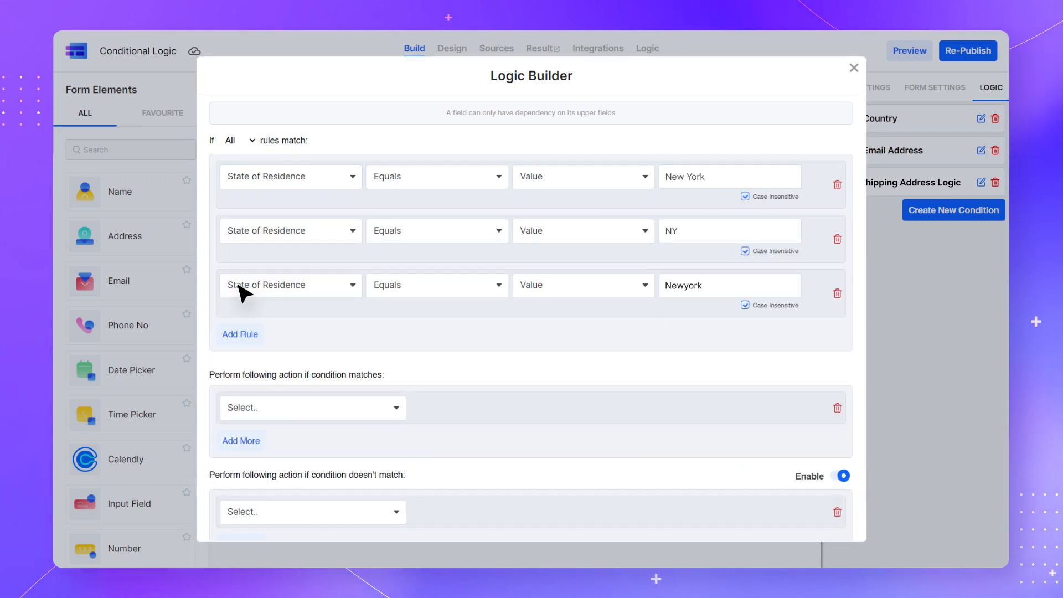
pyautogui.scroll(-1, 242, 292)
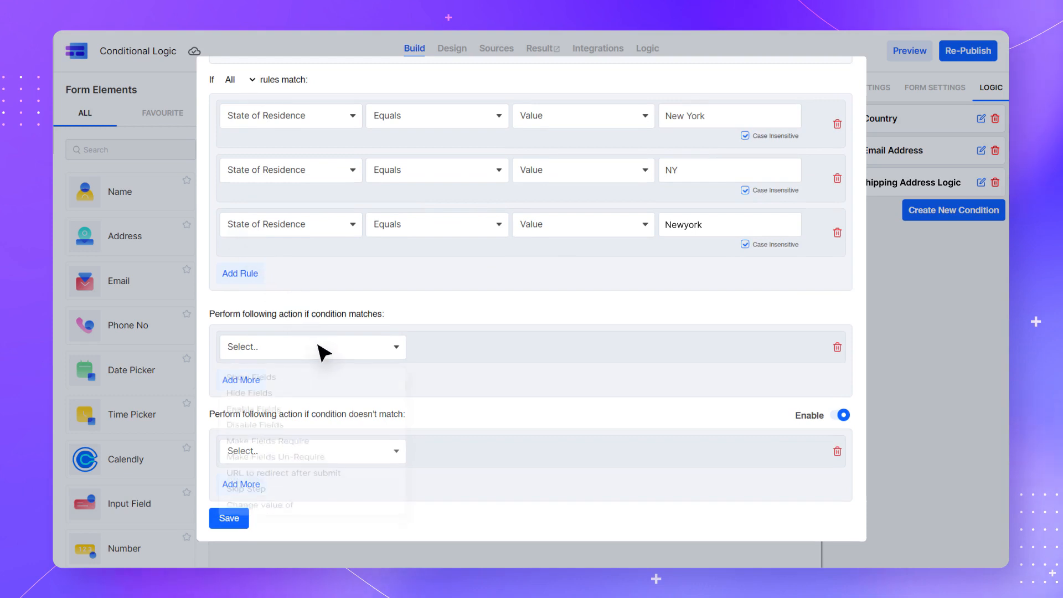
pyautogui.click(324, 352)
pyautogui.click(319, 492)
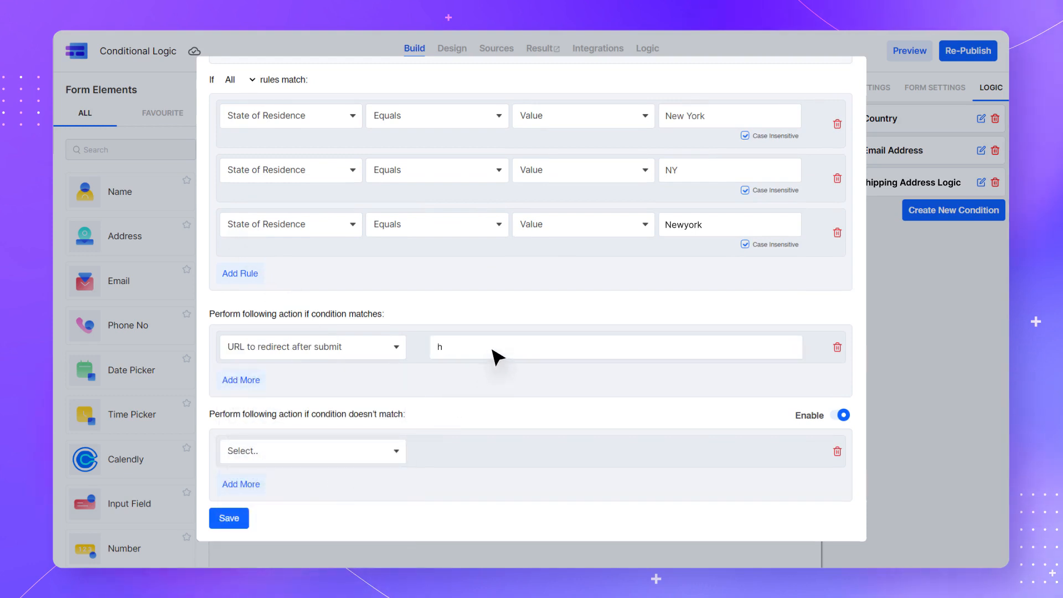
pyautogui.click(317, 454)
pyautogui.click(320, 392)
pyautogui.click(490, 459)
pyautogui.write('https://www.bing.com/')
pyautogui.click(228, 518)
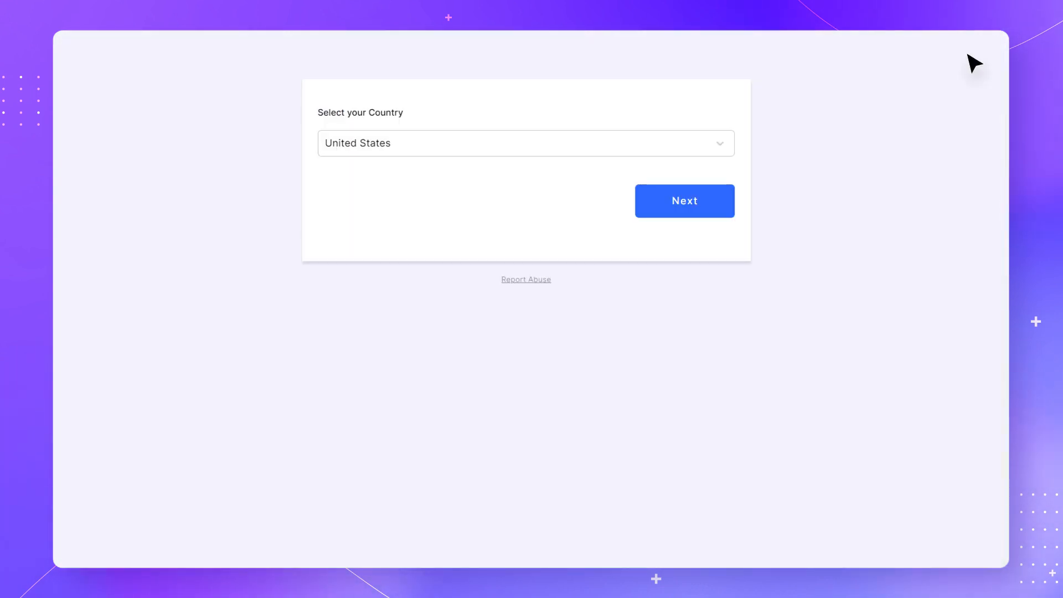
# Test the state-based redirect in preview by submitting with state 'ny', then again with 'CA'
pyautogui.click(700, 206)
pyautogui.scroll(-3, 693, 188)
pyautogui.scroll(-1, 691, 158)
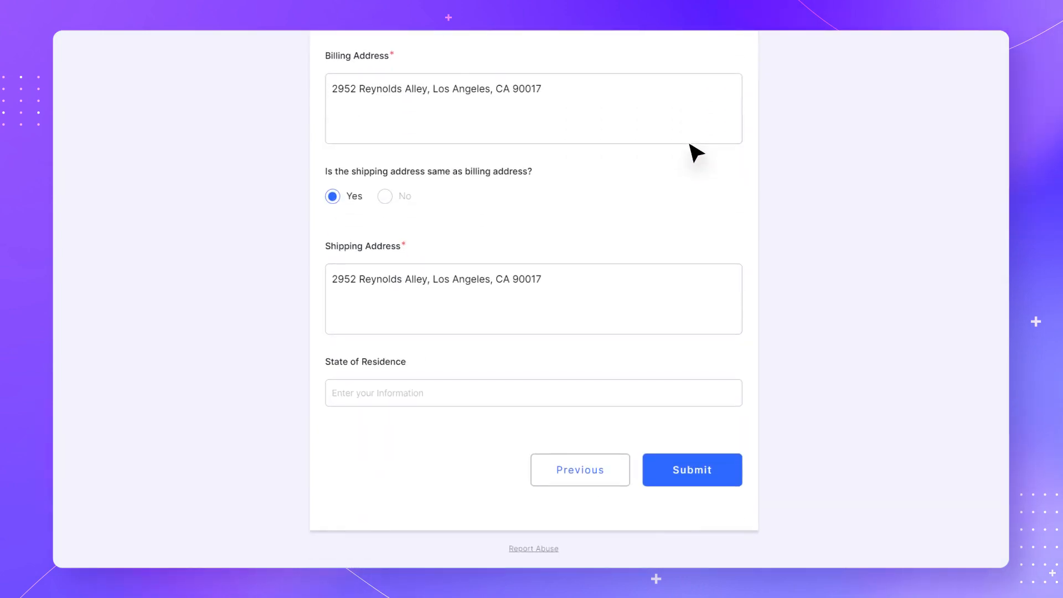
pyautogui.write('ny')
pyautogui.click(693, 472)
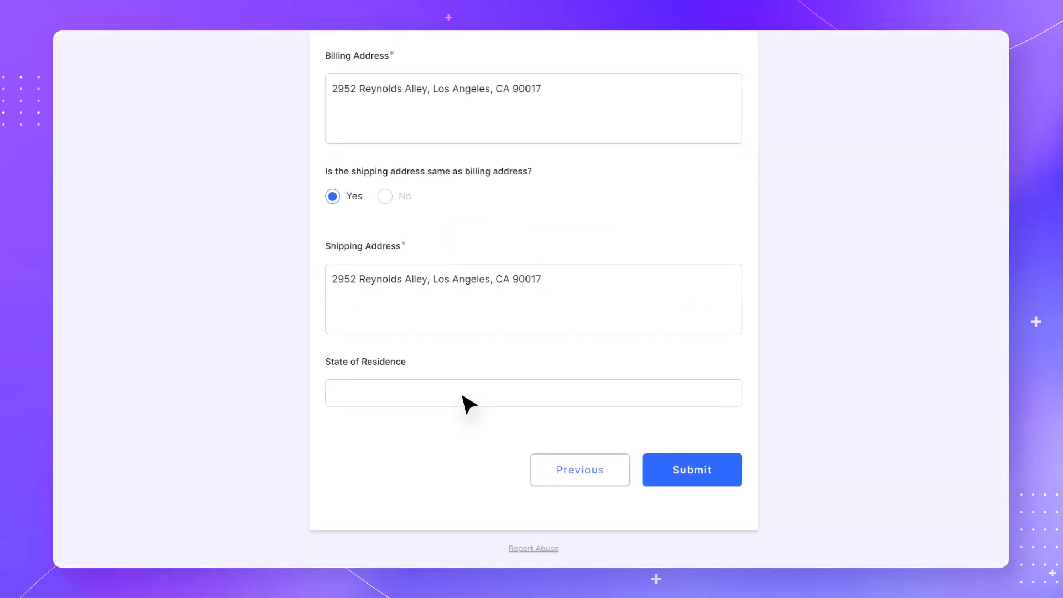
pyautogui.write('CA')
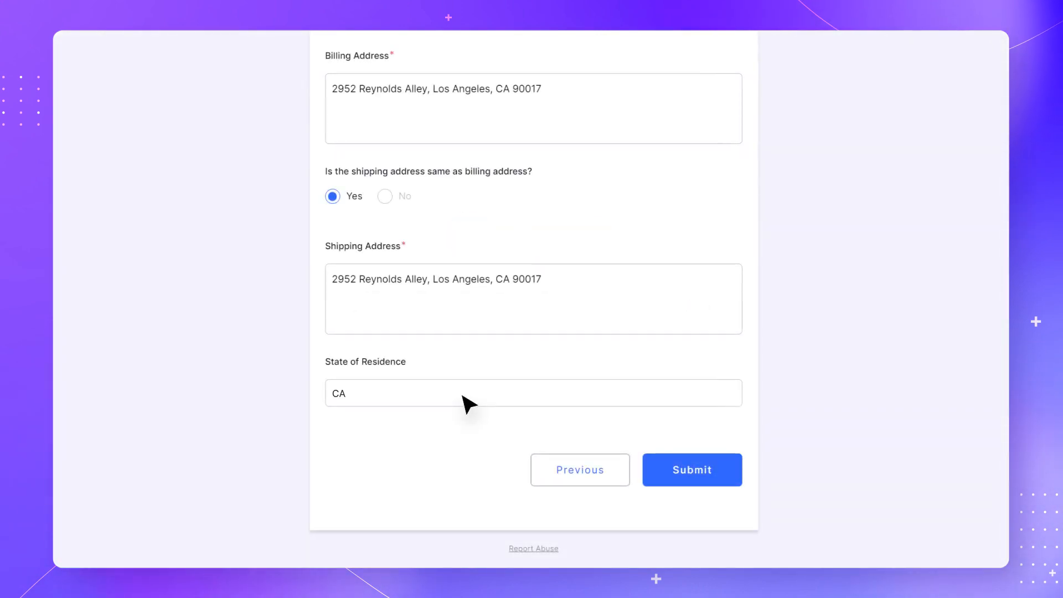
pyautogui.click(693, 470)
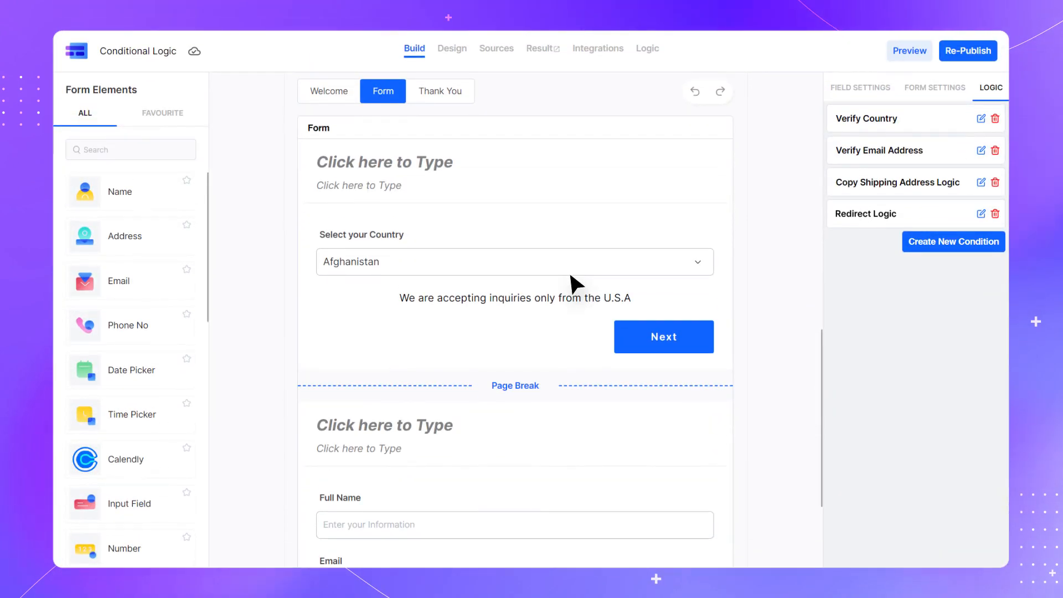
pyautogui.scroll(-6, 569, 270)
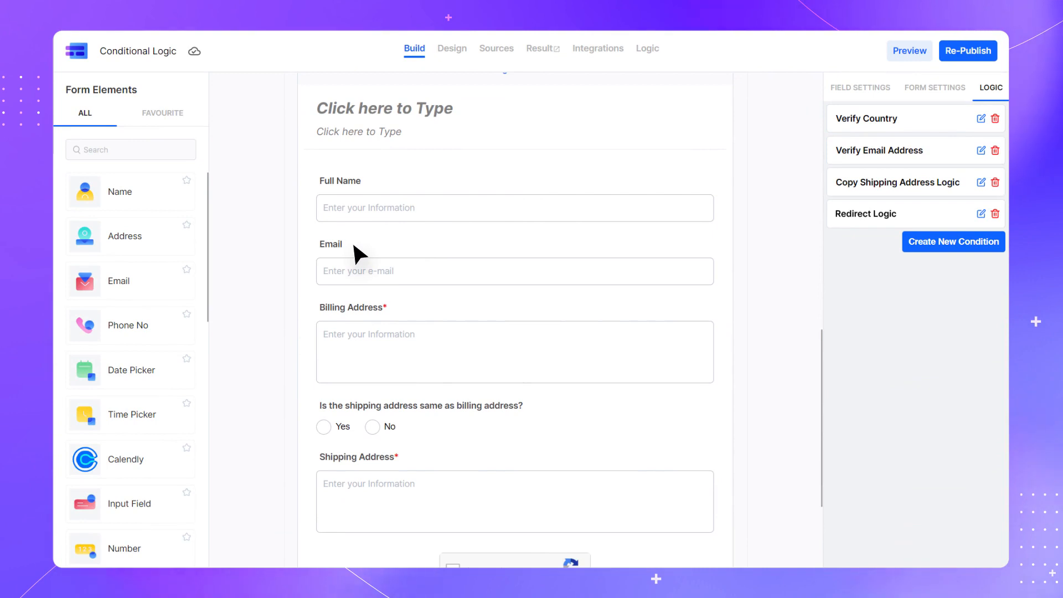
# Create a new condition: Full Name Equals the value 'John', case-insensitive
pyautogui.click(959, 242)
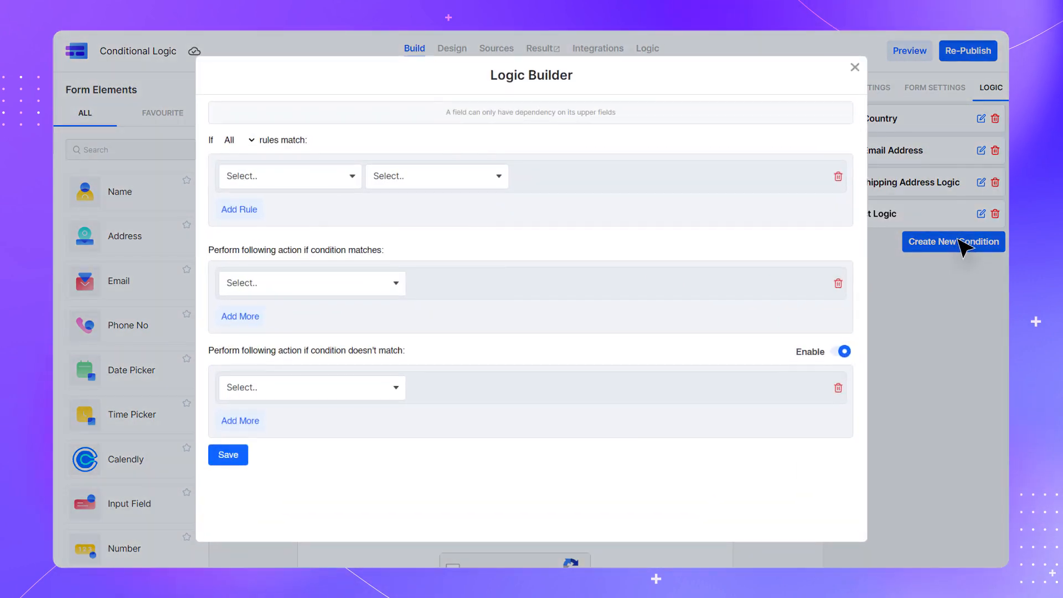
pyautogui.click(292, 185)
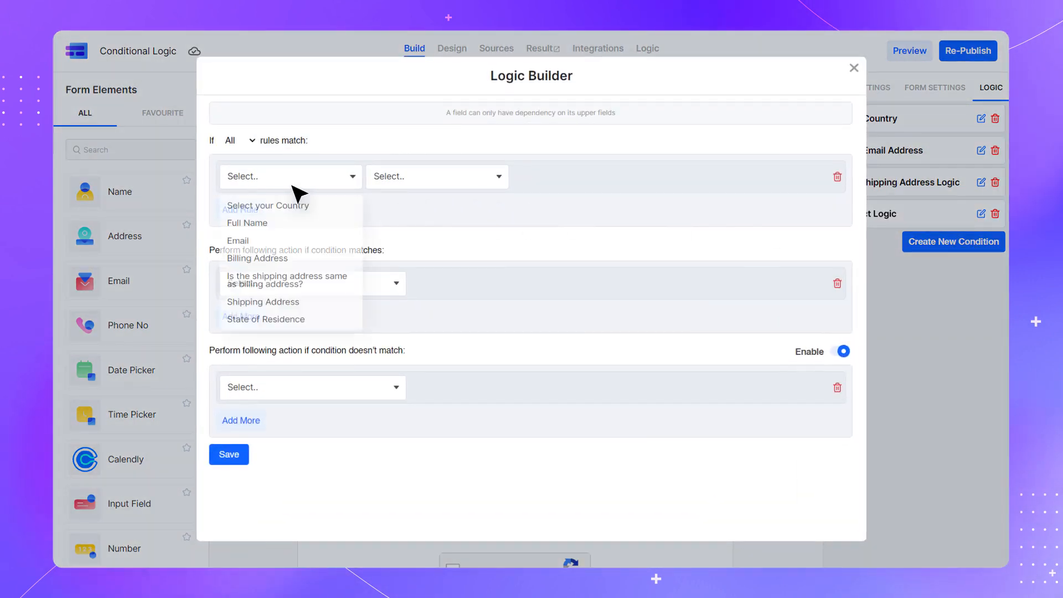
pyautogui.click(292, 223)
pyautogui.click(434, 178)
pyautogui.click(435, 206)
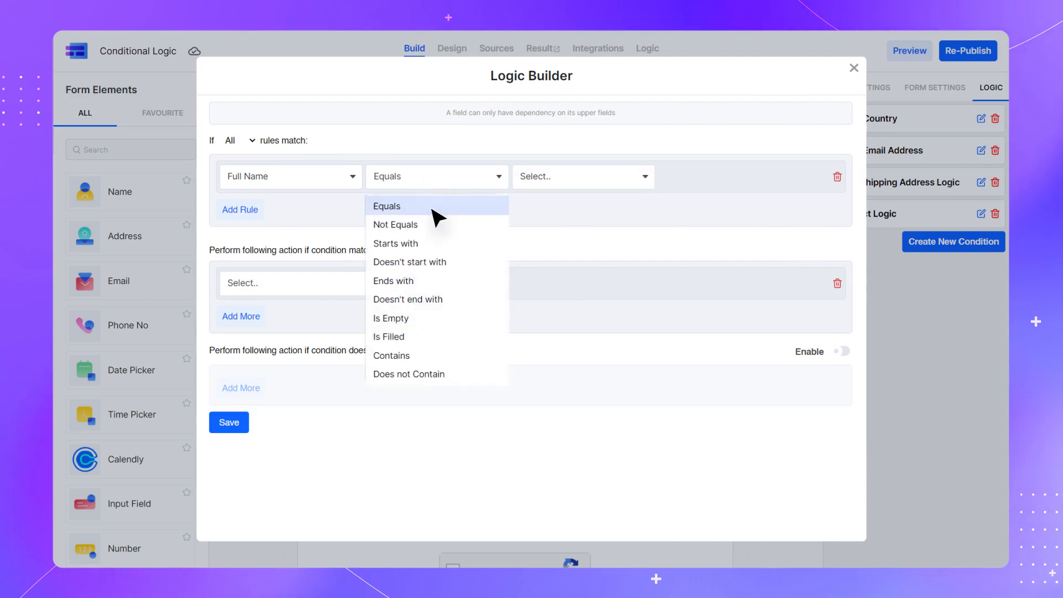
pyautogui.click(579, 179)
pyautogui.click(529, 204)
pyautogui.click(753, 178)
pyautogui.write('John')
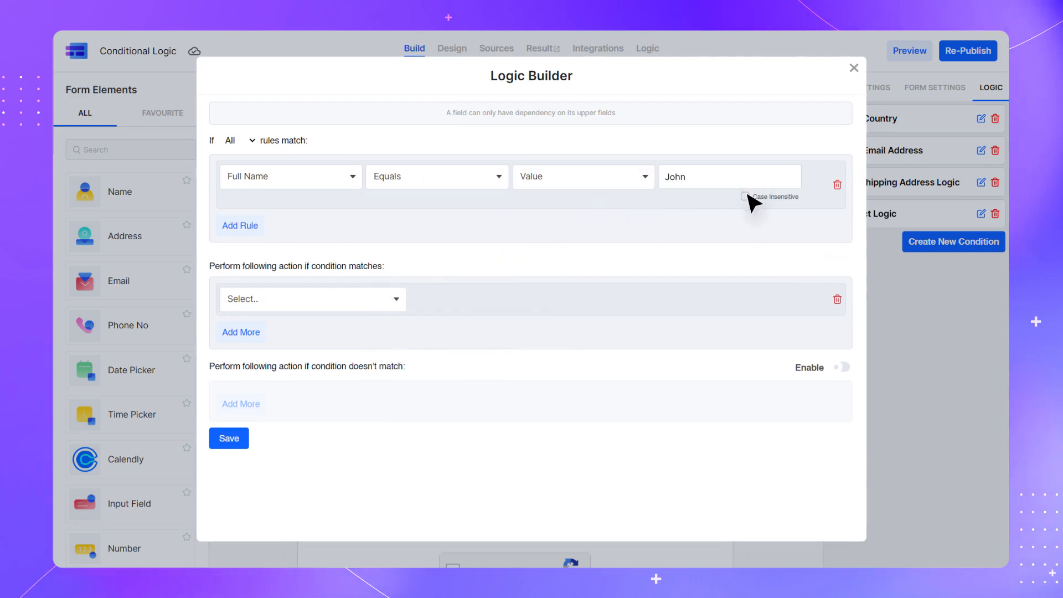
pyautogui.click(320, 300)
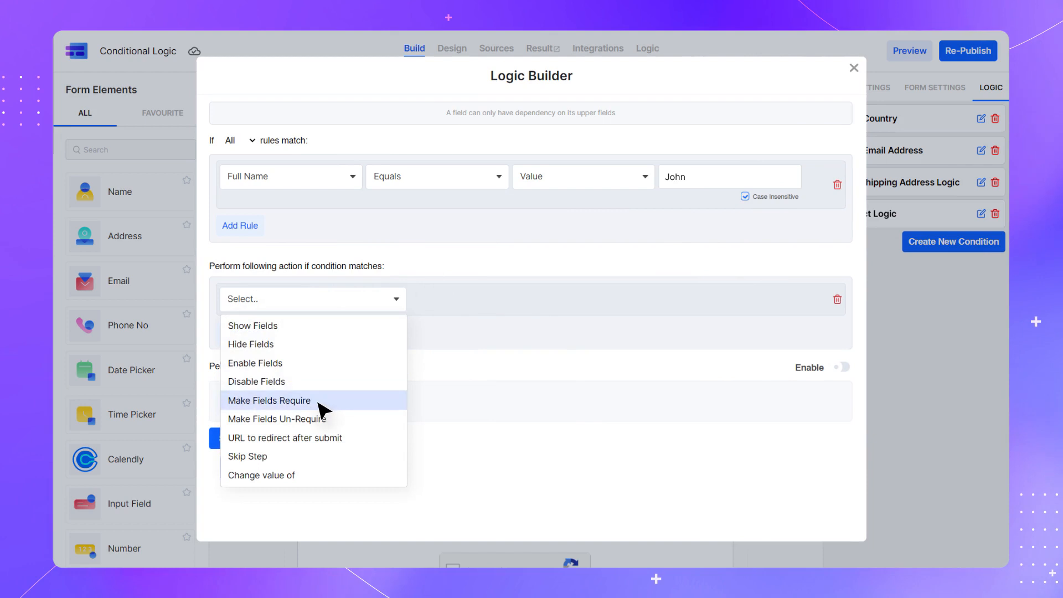
# Set the condition's action to Make Fields Require for the Email field
pyautogui.click(323, 402)
pyautogui.click(517, 301)
pyautogui.click(517, 343)
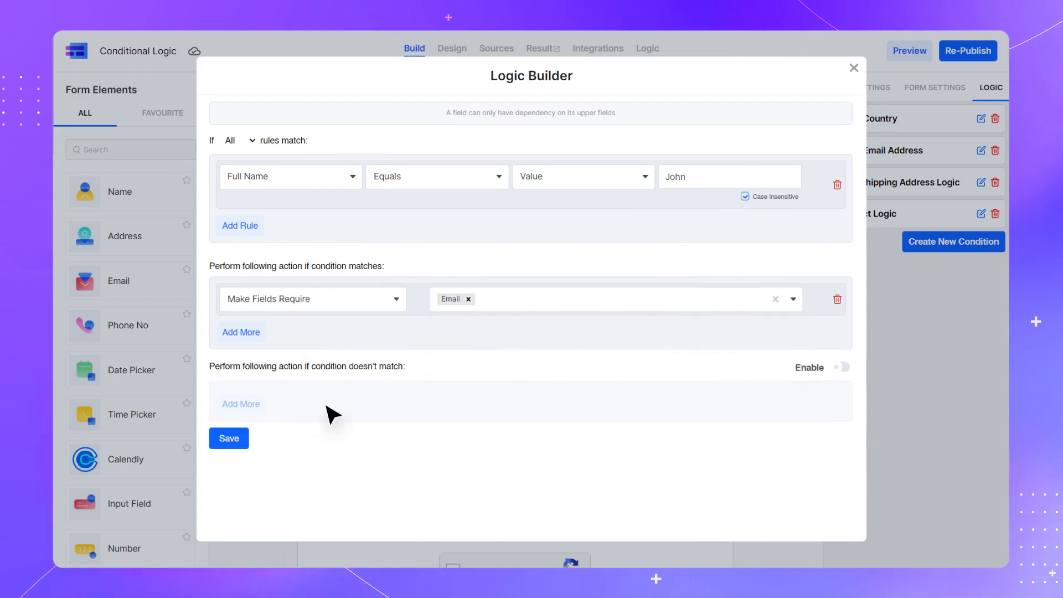
pyautogui.click(229, 438)
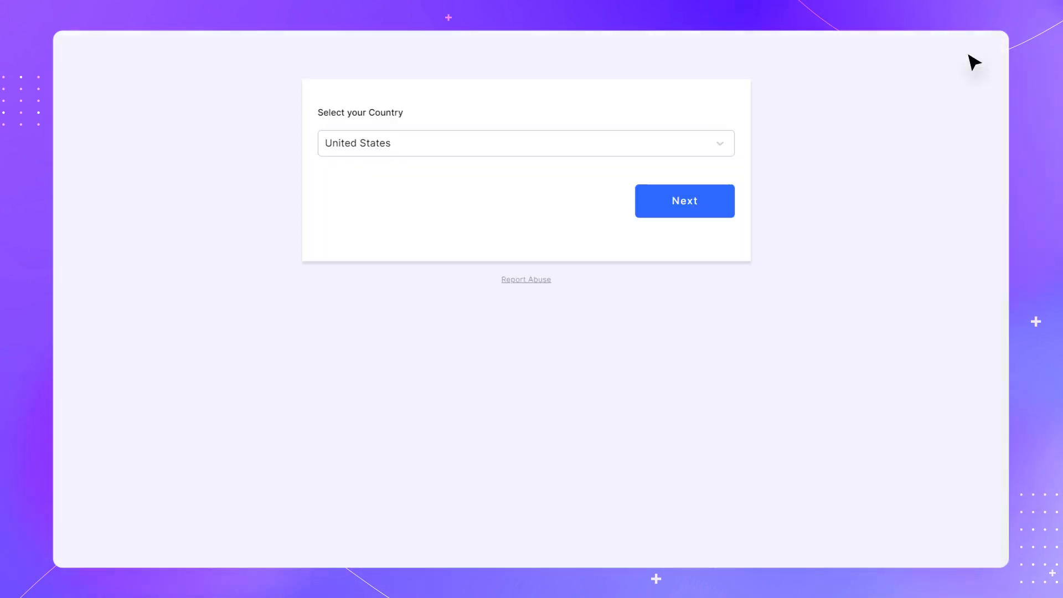
# Go to the next preview page and start typing 'J' into Full Name to trigger the Email requirement
pyautogui.click(700, 208)
pyautogui.click(403, 143)
pyautogui.write('John')
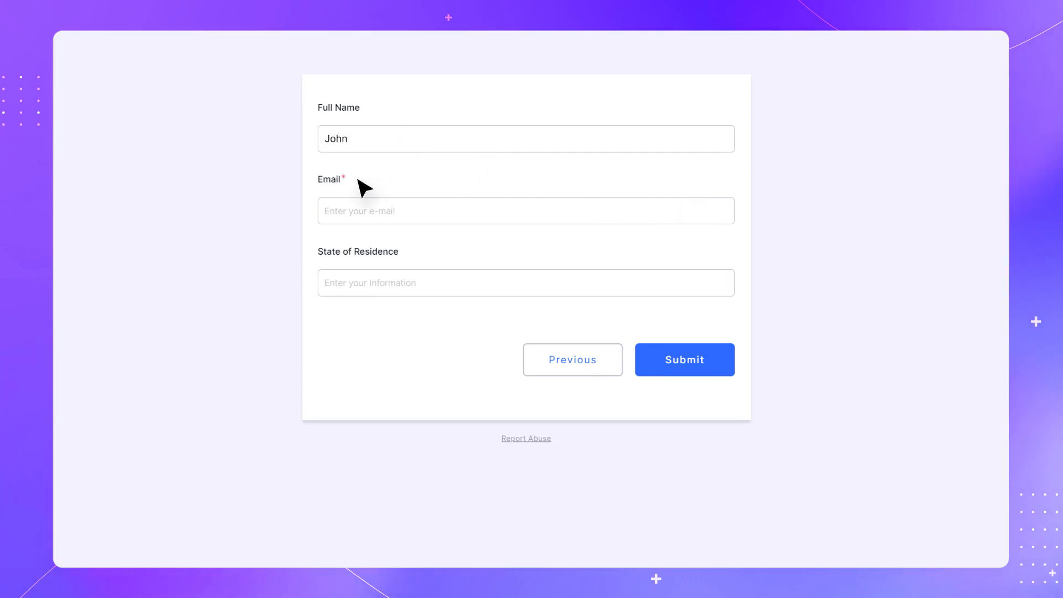